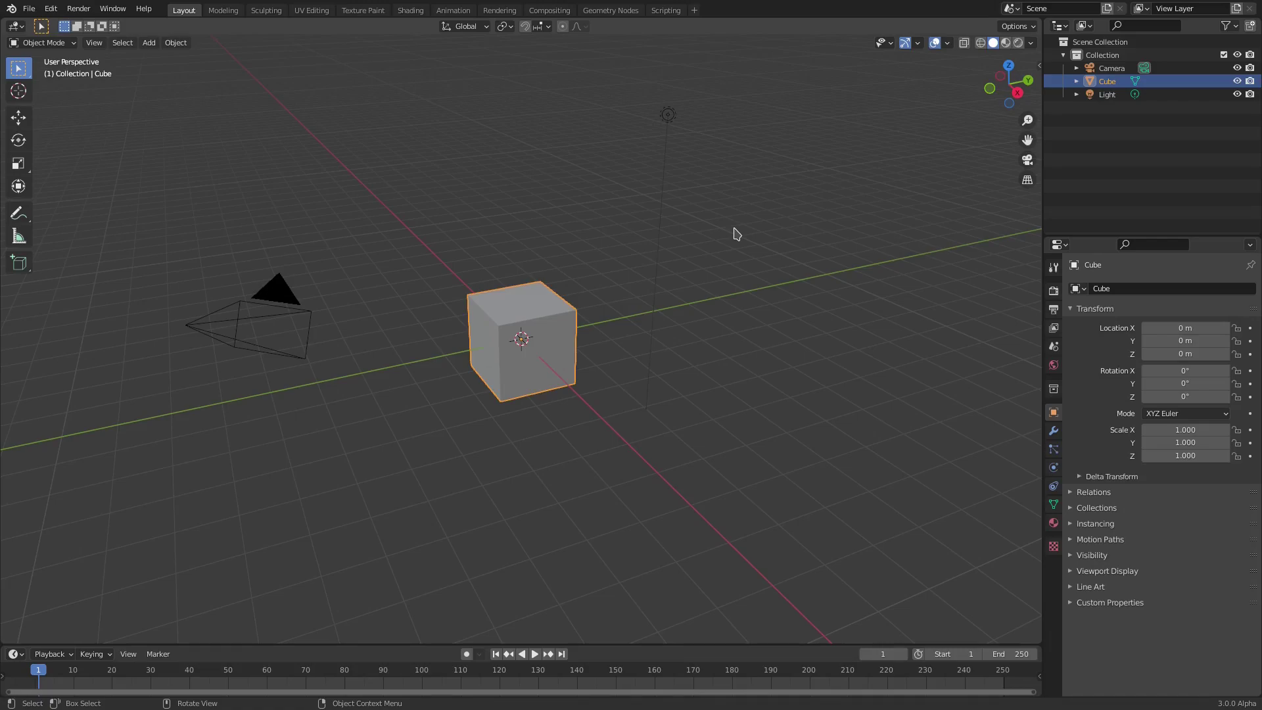
Step: Bring up the Add menu over the default scene with cube, camera and light
{"action": "key", "text": "shift+a"}
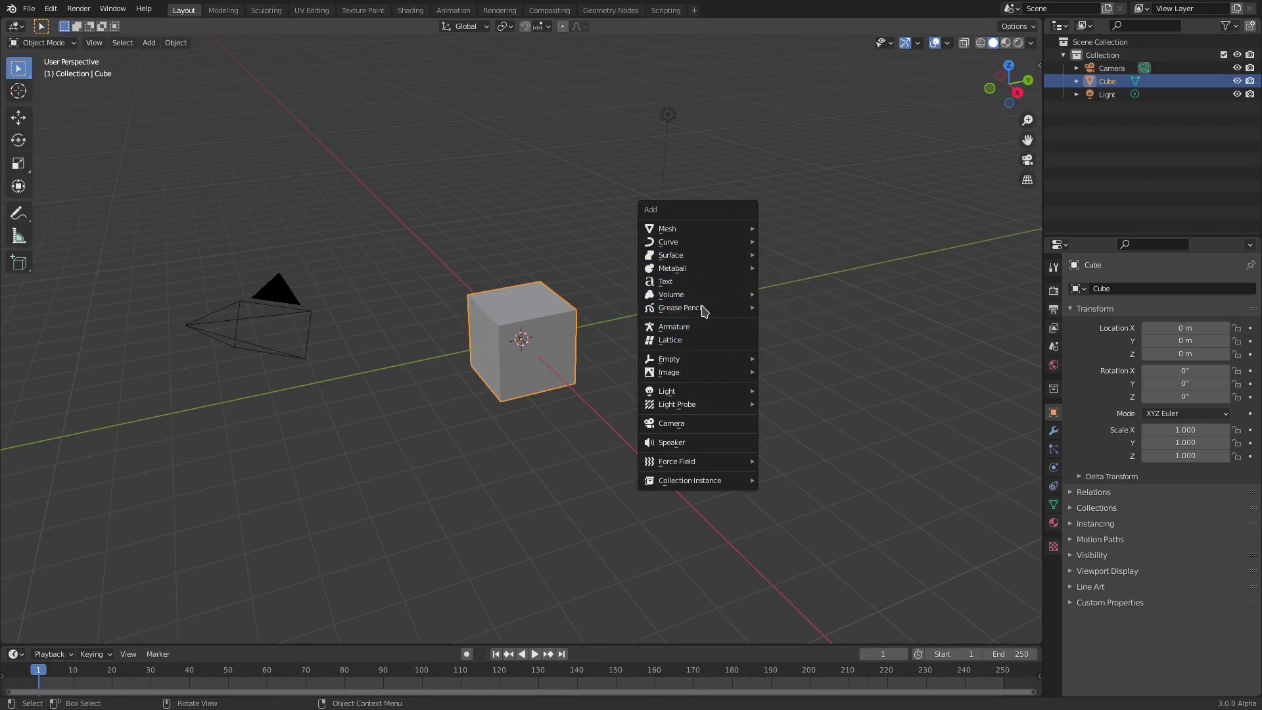
Step: Enable the Add Curve and Add Mesh Extra Objects add-ons found by searching 'extra' in Preferences
{"action": "left_click", "coordinate": [50, 8]}
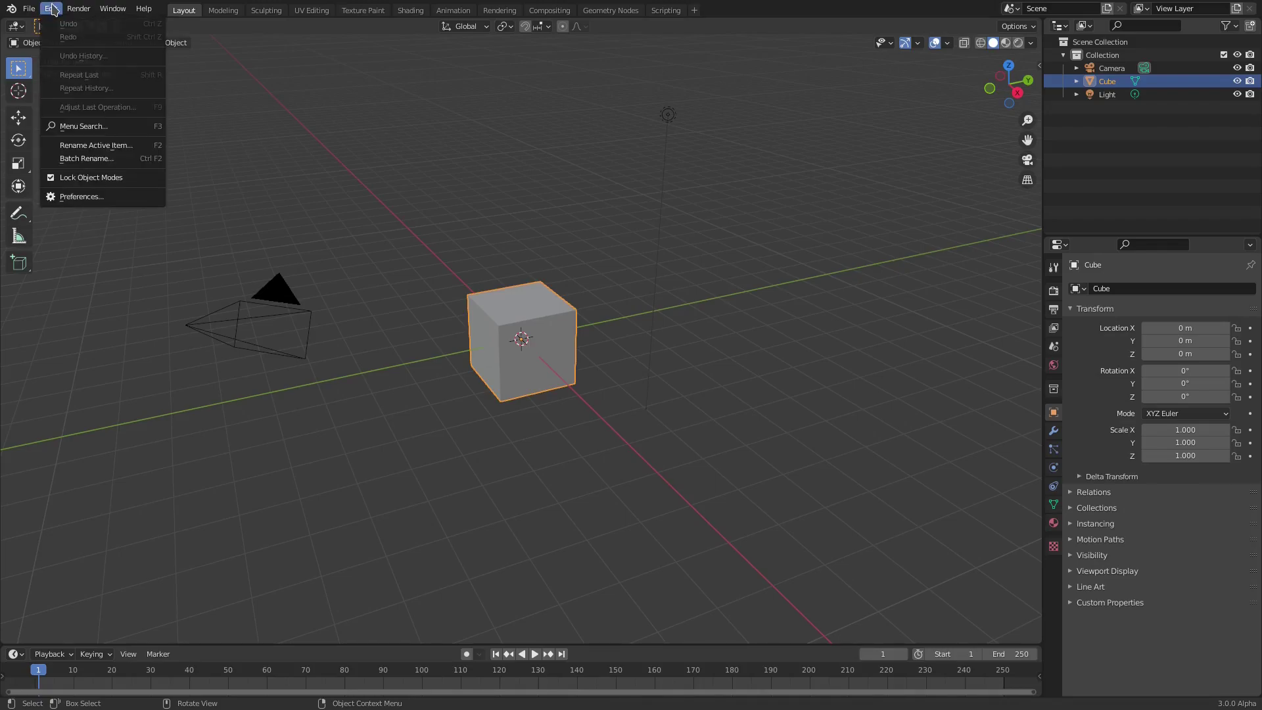
{"action": "left_click", "coordinate": [113, 205]}
{"action": "left_click", "coordinate": [372, 78]}
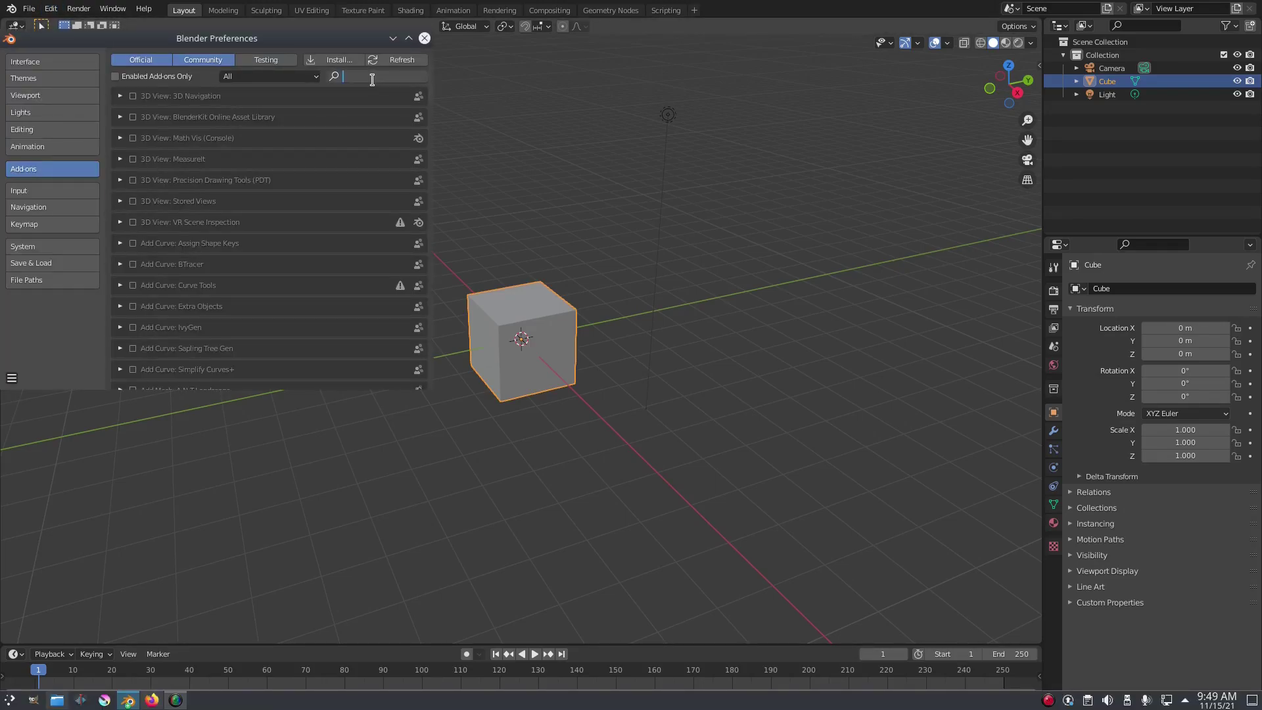
{"action": "type", "text": "extra"}
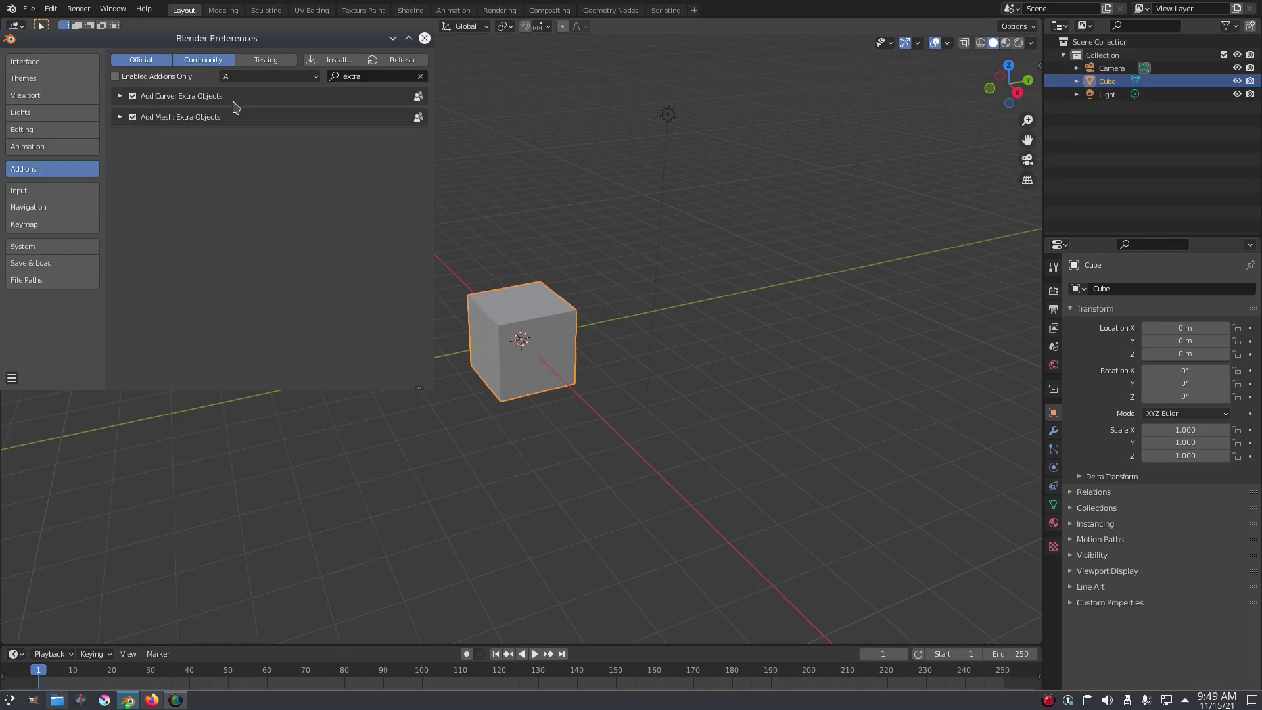
{"action": "left_click", "coordinate": [424, 40]}
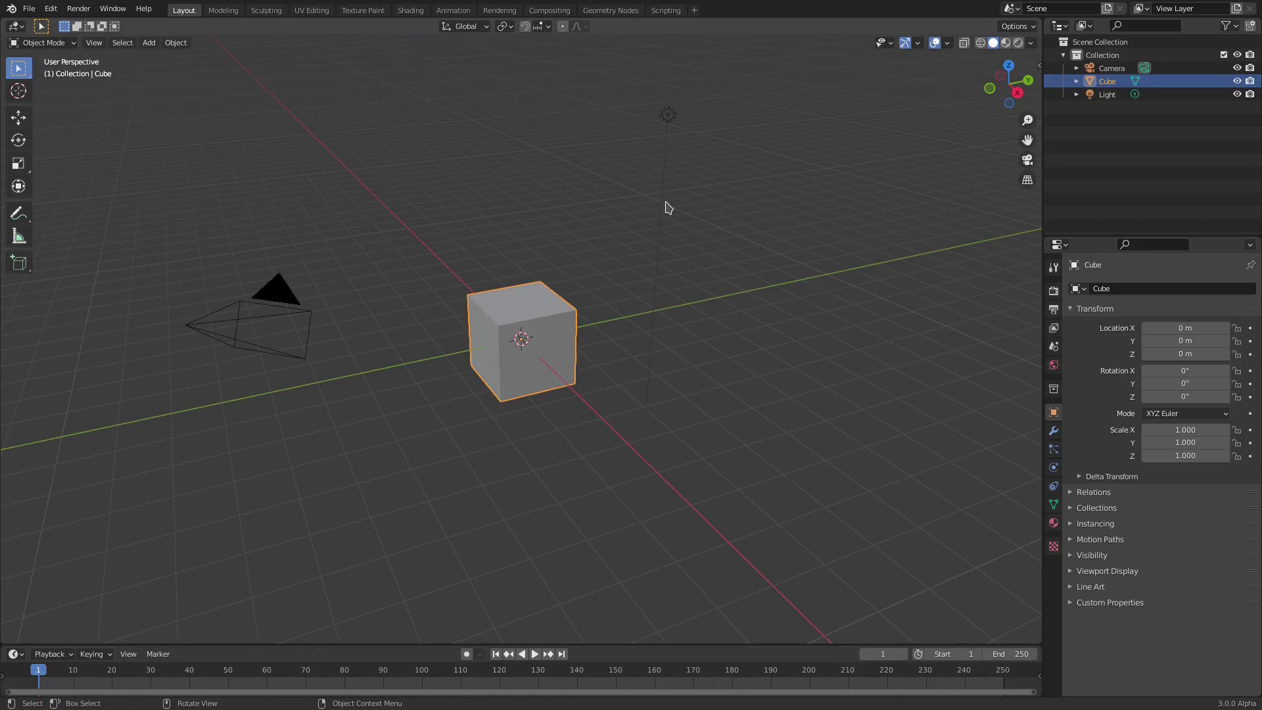
{"action": "key", "text": "shift+a"}
{"action": "mouse_move", "coordinate": [666, 207]}
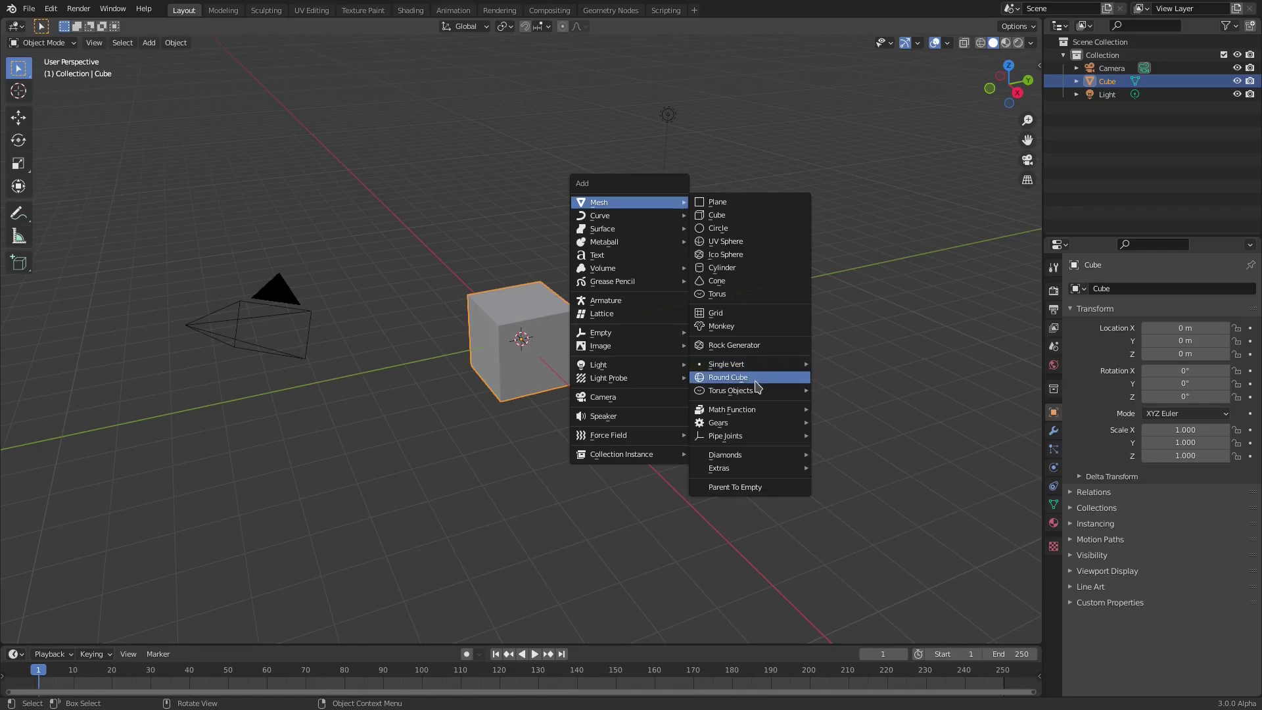
{"action": "mouse_move", "coordinate": [760, 390]}
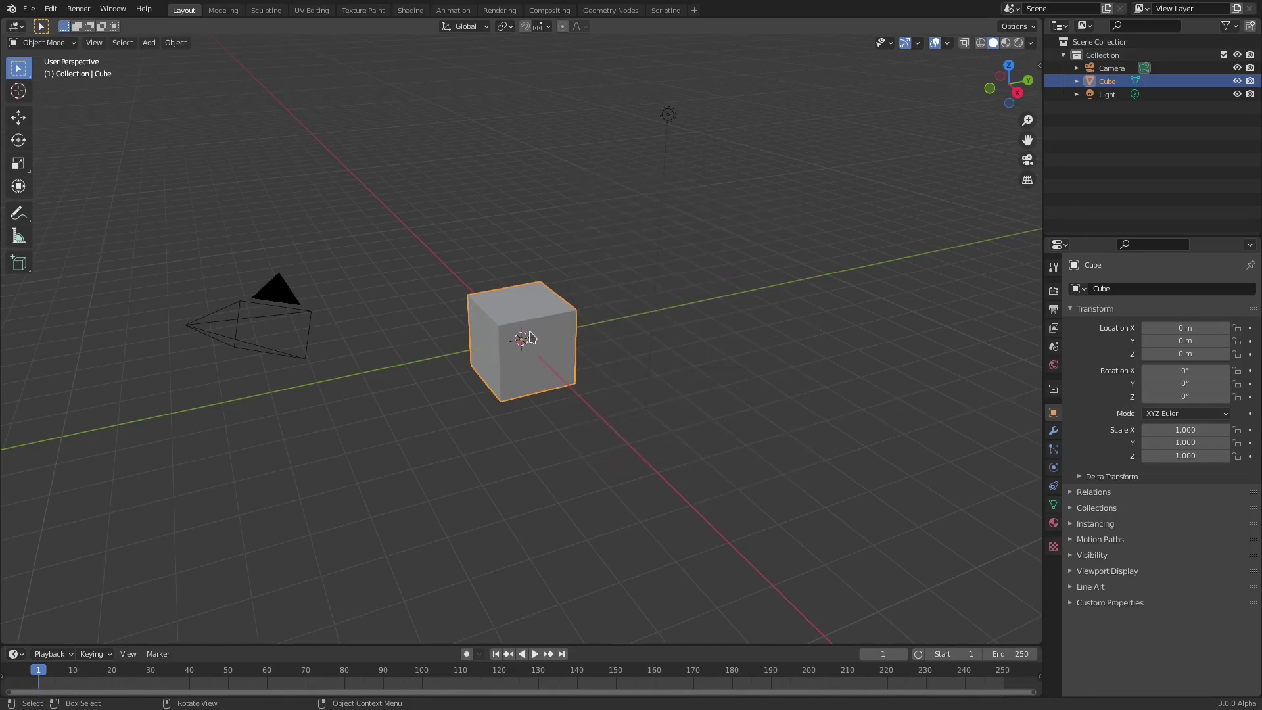
Step: Replace the default cube with a Single Vert mesh object
{"action": "key", "text": "Delete"}
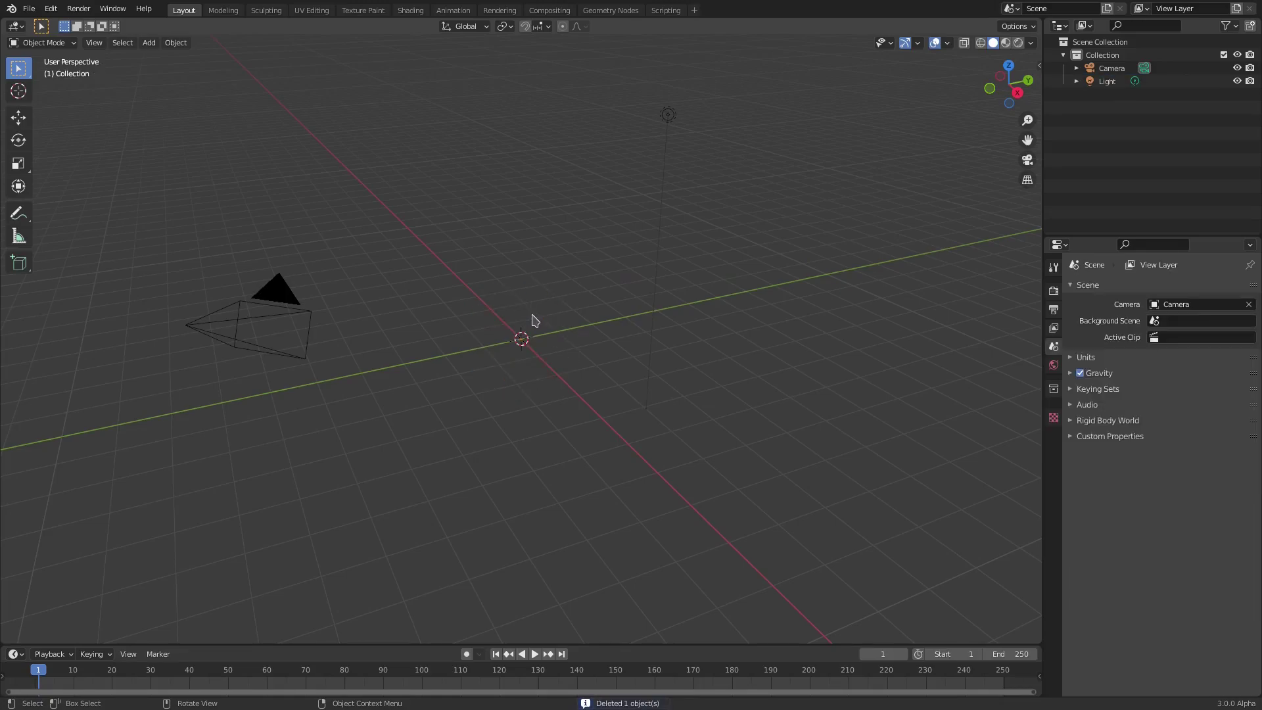
{"action": "key", "text": "shift+a"}
{"action": "mouse_move", "coordinate": [532, 305]}
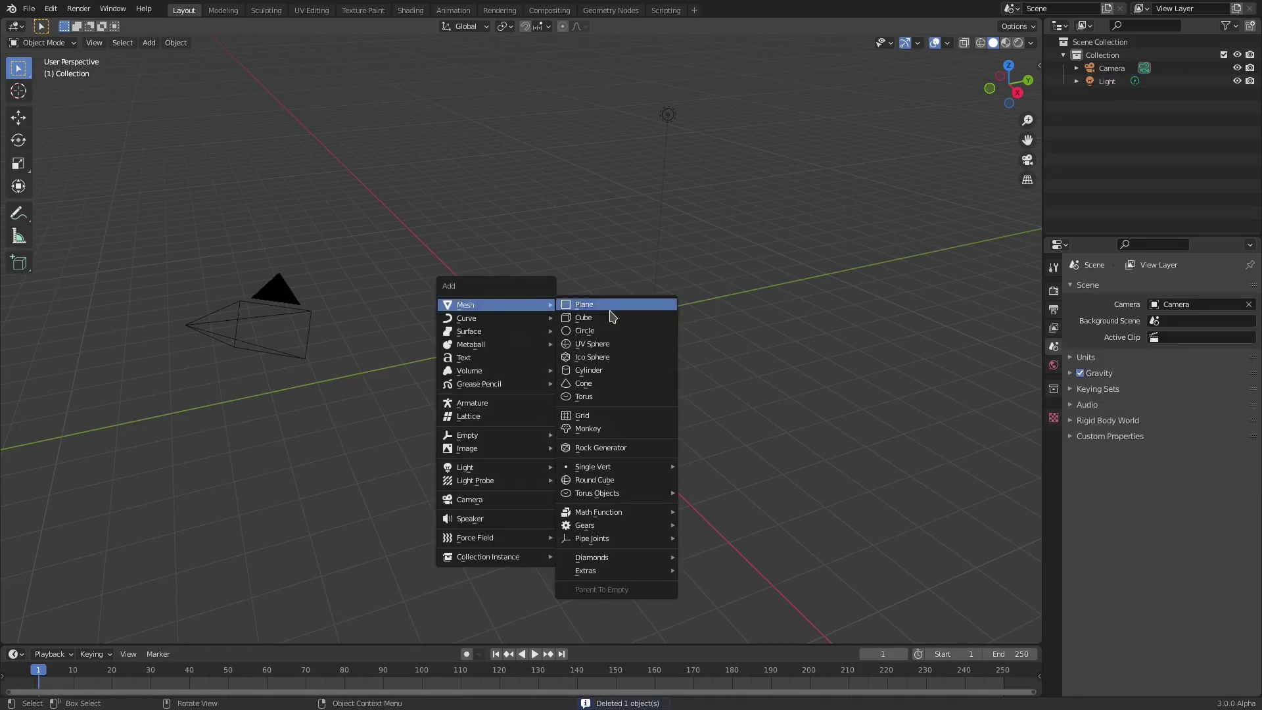
{"action": "mouse_move", "coordinate": [620, 467]}
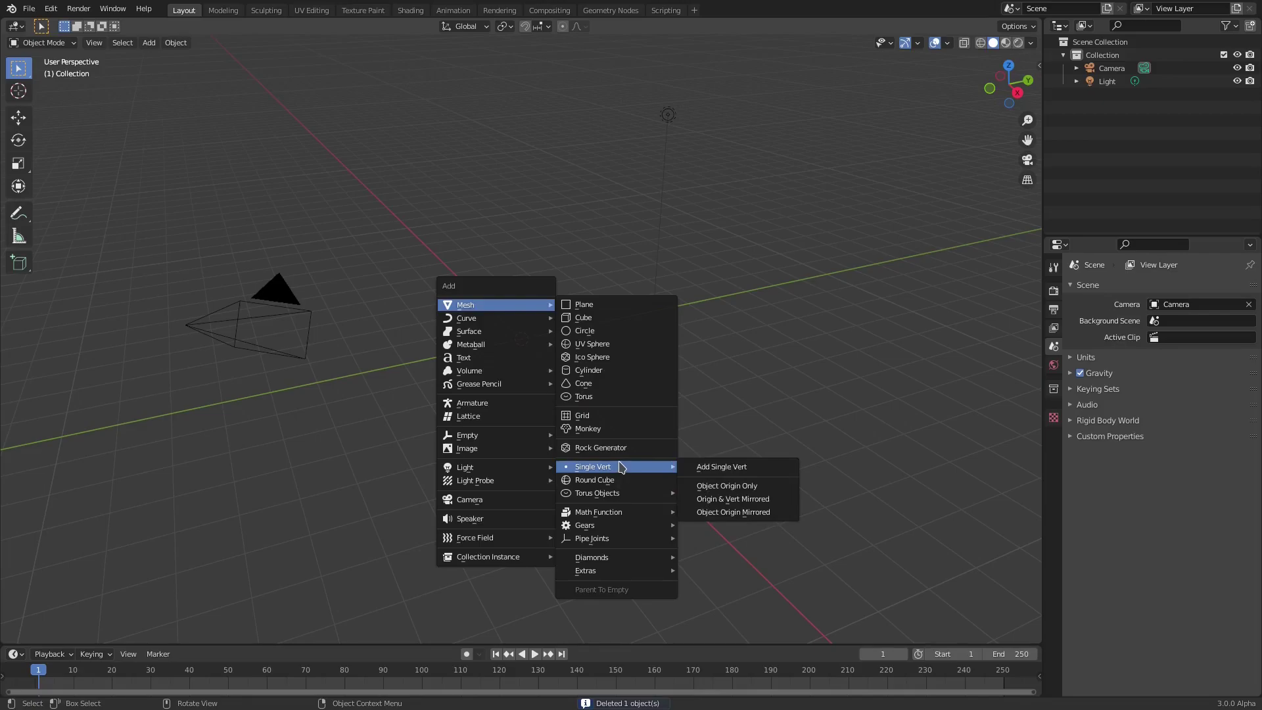
{"action": "left_click", "coordinate": [723, 467]}
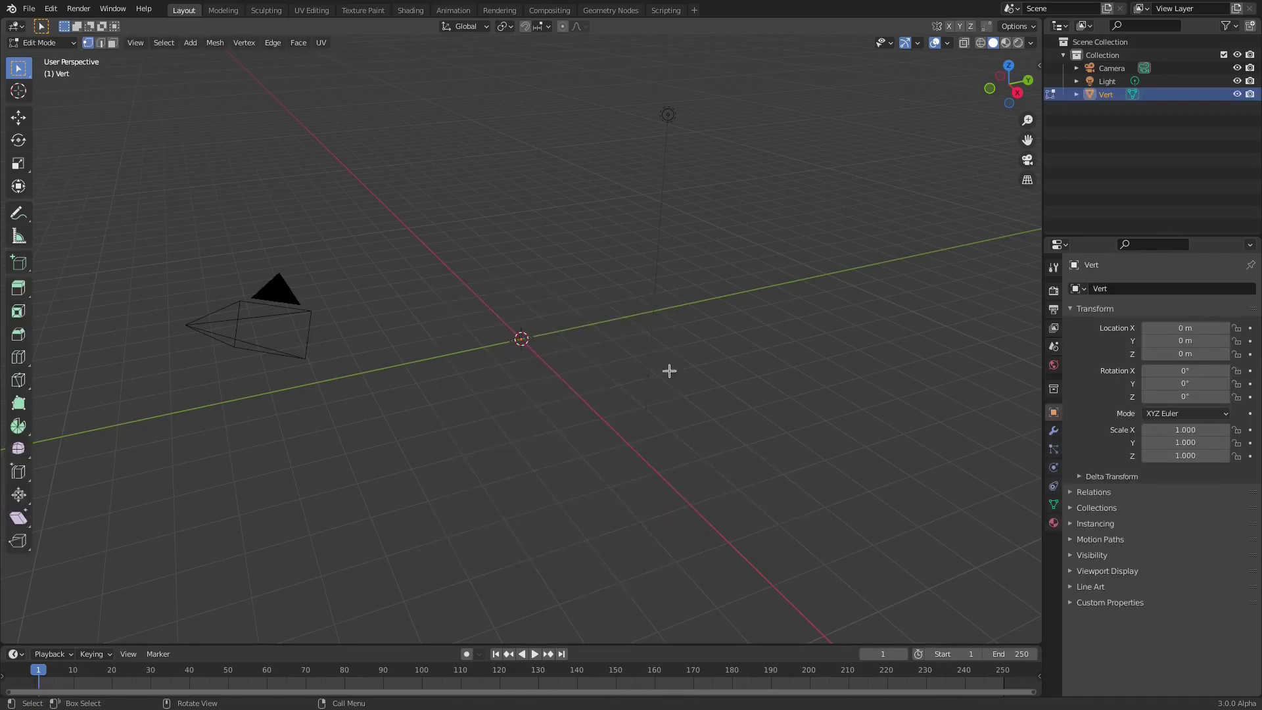
Step: Move the lone vertex up and to the right of the origin
{"action": "key", "text": "g"}
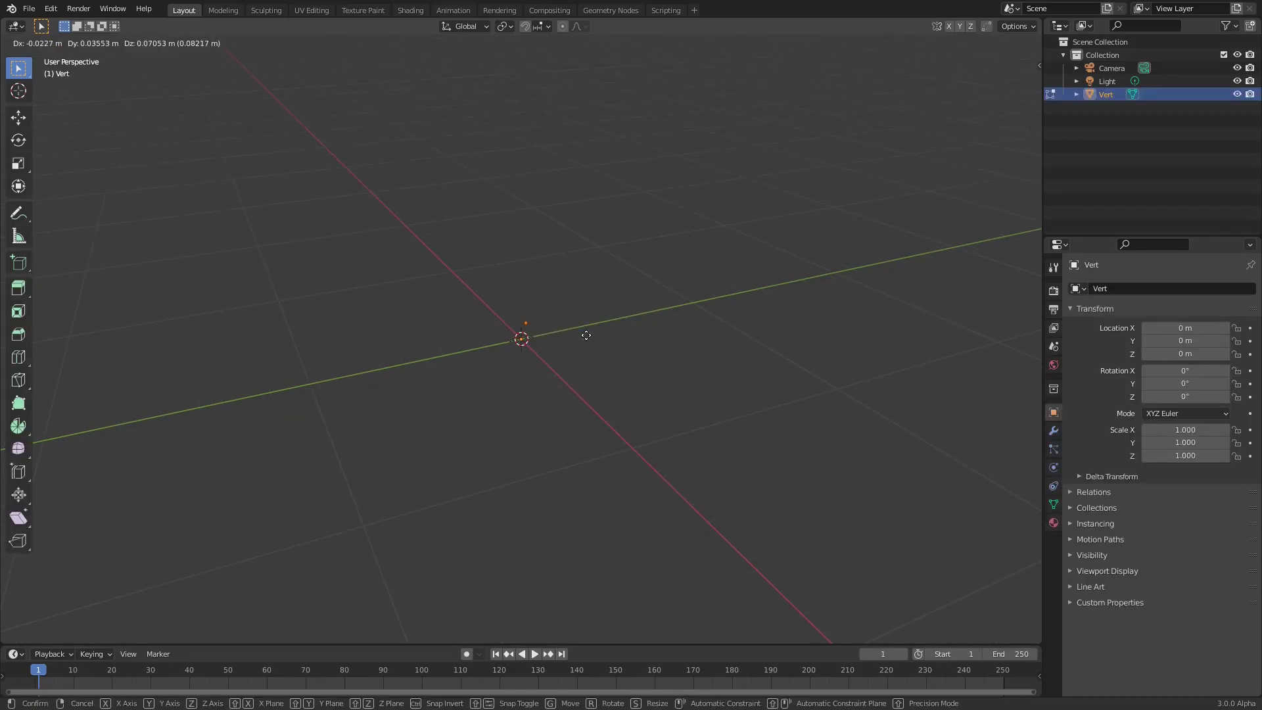
{"action": "left_click", "coordinate": [725, 265]}
{"action": "key", "text": "Tab"}
{"action": "key", "text": "Tab"}
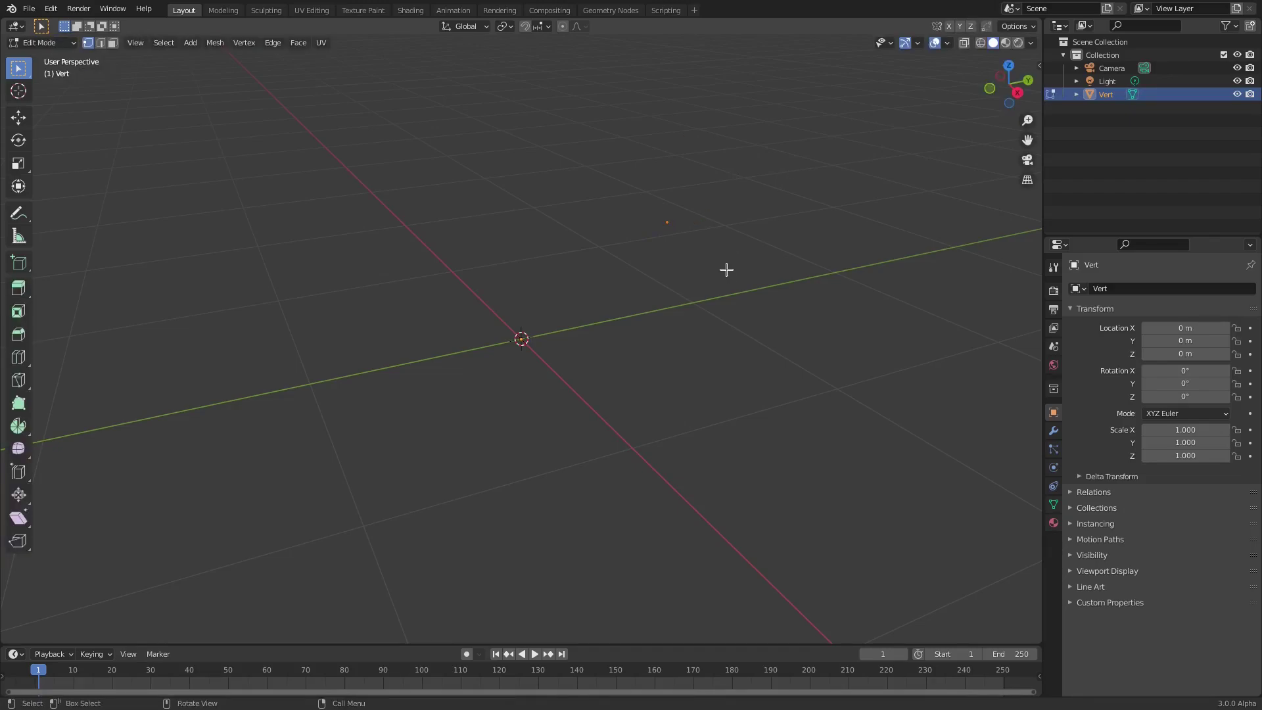
{"action": "middle_click_drag", "start_coordinate": [727, 270], "coordinate": [758, 293]}
{"action": "key", "text": "Tab"}
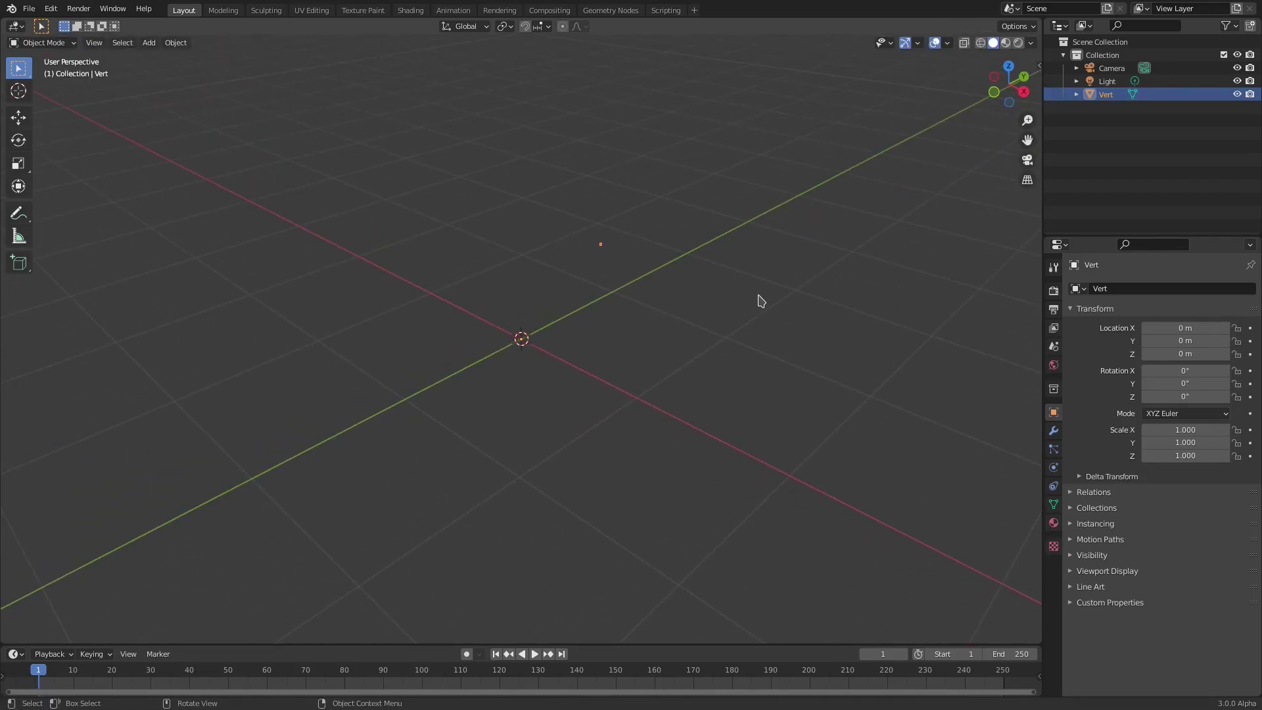
{"action": "key", "text": "Tab"}
Step: Extrude four more vertices from the point to form an open path
{"action": "key", "text": "e"}
{"action": "left_click", "coordinate": [602, 190]}
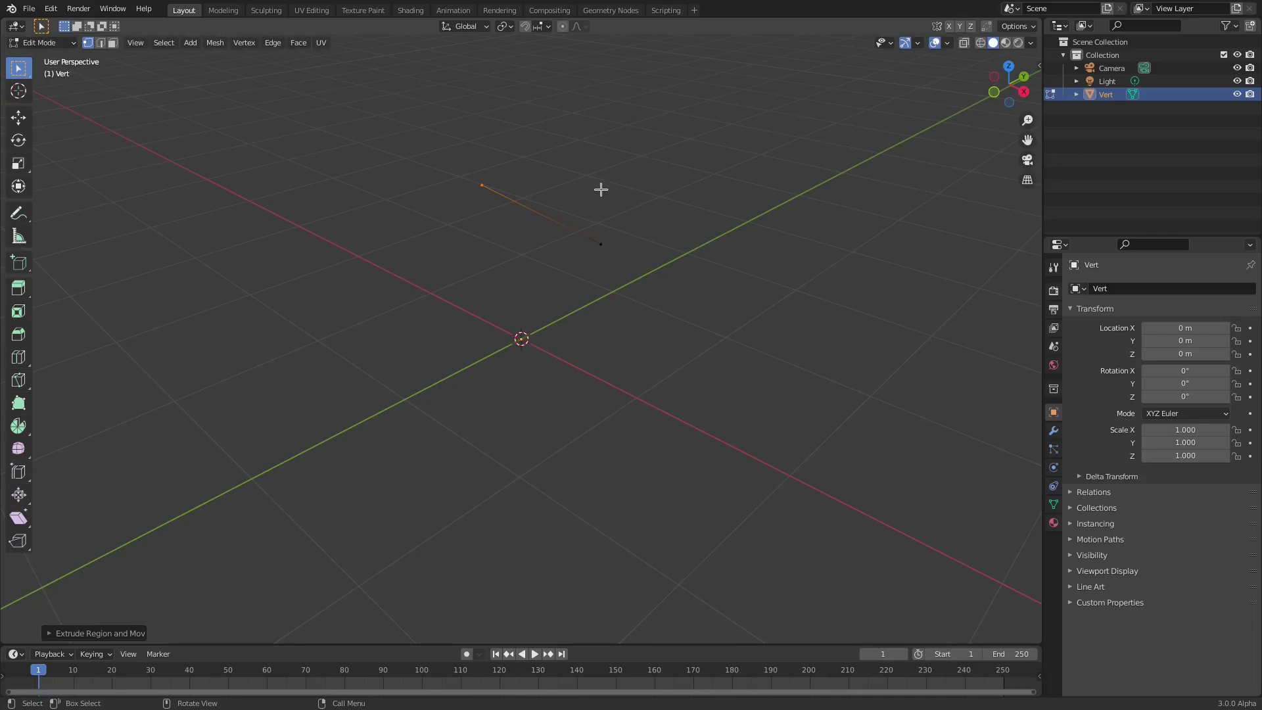
{"action": "key", "text": "e"}
{"action": "left_click", "coordinate": [445, 234]}
{"action": "key", "text": "e"}
{"action": "left_click", "coordinate": [375, 383]}
{"action": "key", "text": "e"}
{"action": "left_click", "coordinate": [464, 494]}
{"action": "key", "text": "e"}
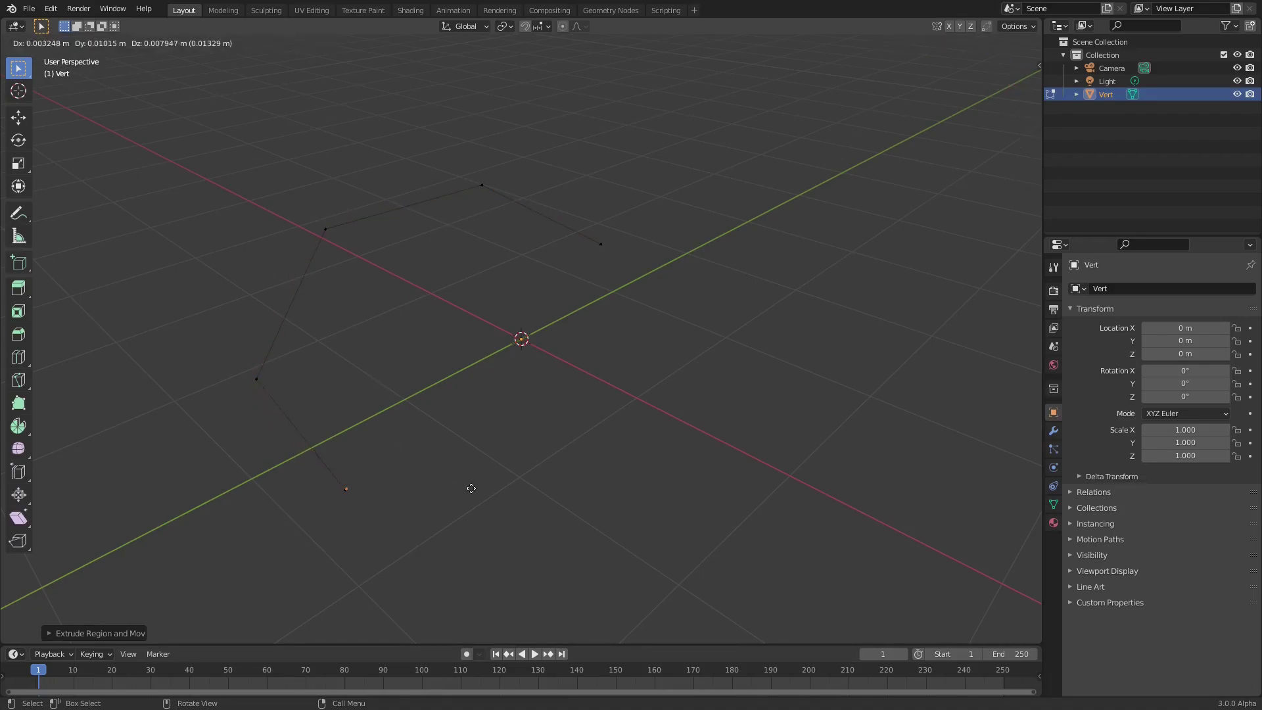
{"action": "left_click", "coordinate": [628, 504]}
{"action": "key", "text": "Tab"}
Step: Add a Subdivision Surface modifier to the path with viewport level 3
{"action": "middle_click_drag", "start_coordinate": [599, 416], "coordinate": [785, 329]}
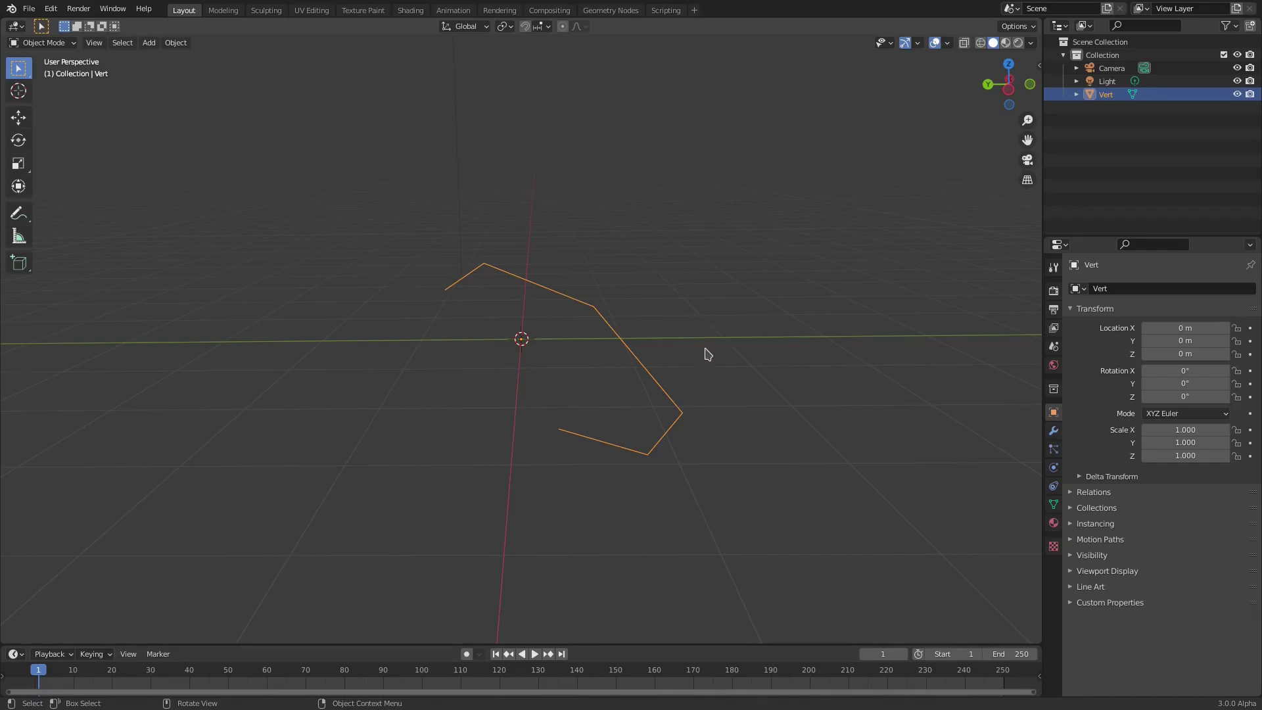
{"action": "middle_click_drag", "start_coordinate": [736, 401], "coordinate": [866, 447]}
{"action": "left_click", "coordinate": [1053, 430]}
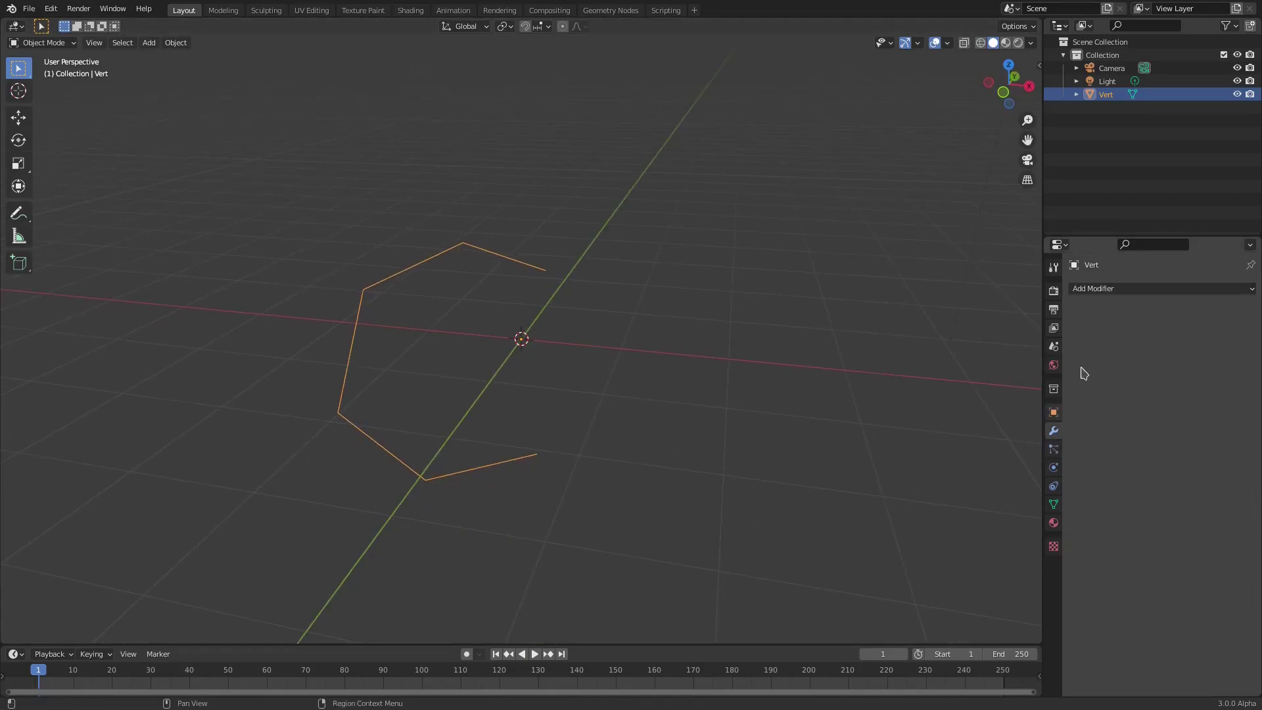
{"action": "left_click", "coordinate": [1092, 288]}
{"action": "left_click", "coordinate": [1011, 527]}
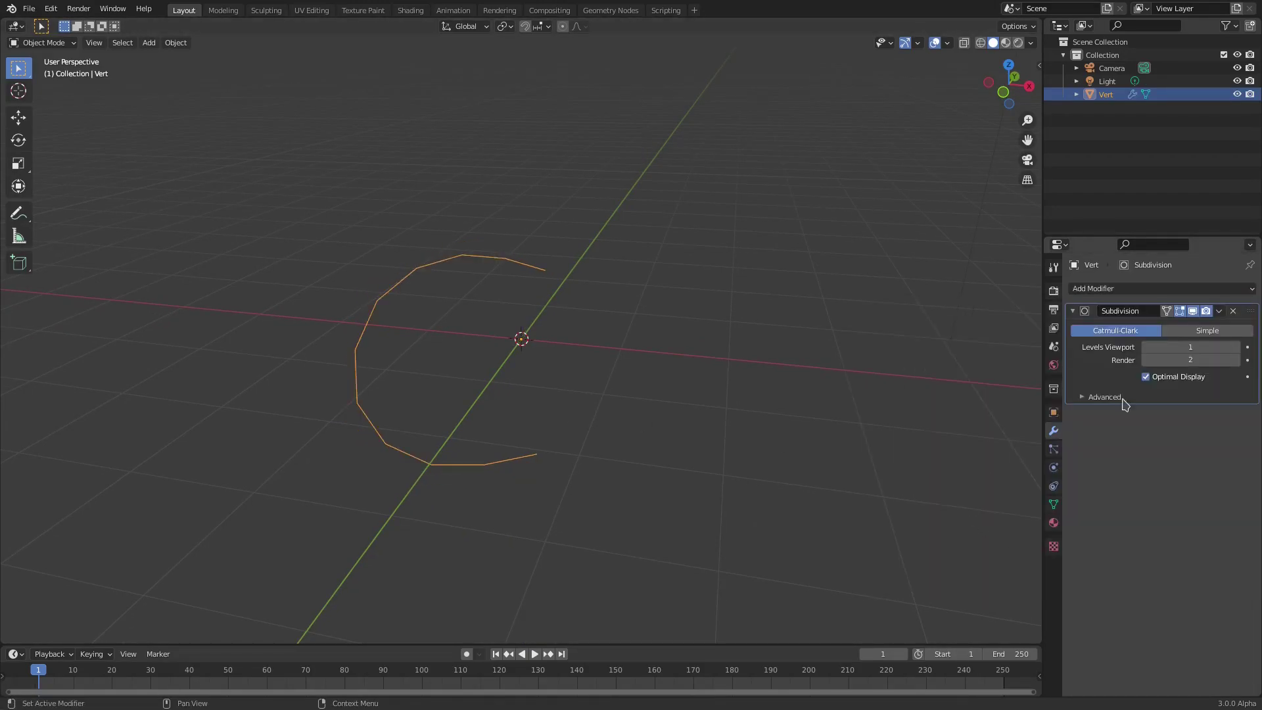
{"action": "left_click", "coordinate": [1237, 347]}
{"action": "left_click", "coordinate": [1237, 348]}
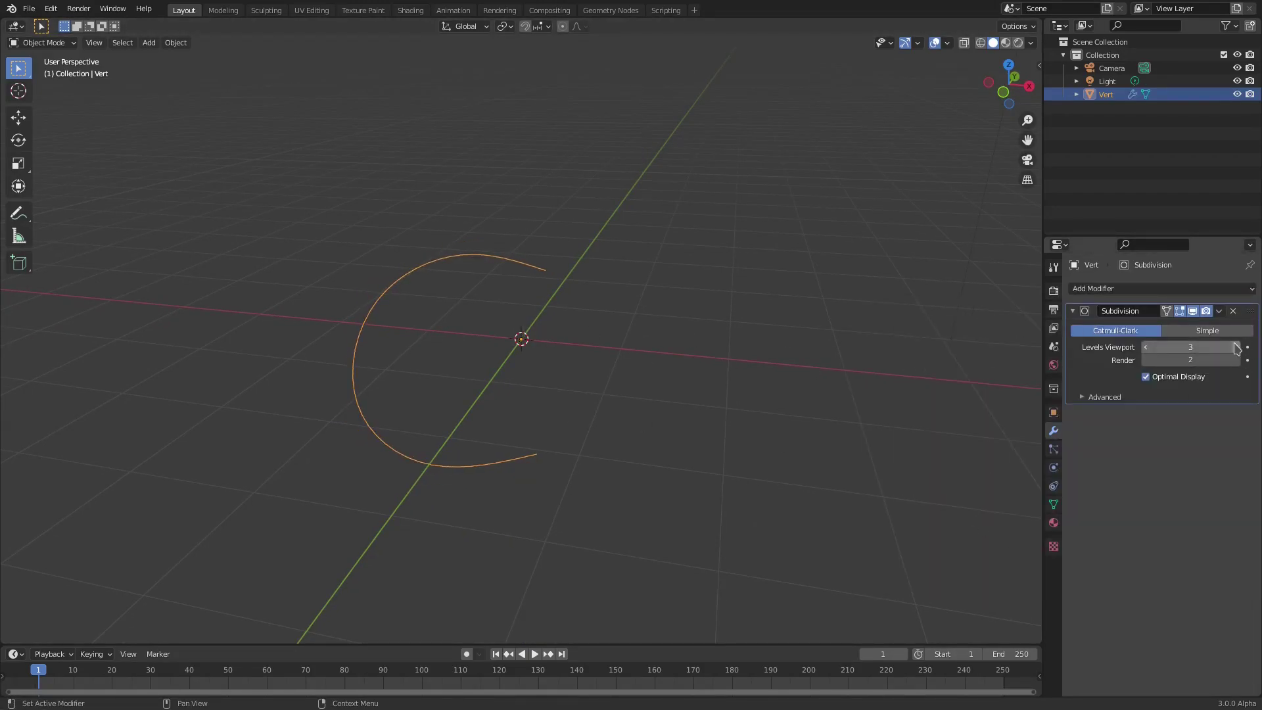
{"action": "left_click", "coordinate": [1237, 359]}
Step: Delete the smoothed Vert path and add a Round Cube mesh
{"action": "middle_click_drag", "start_coordinate": [665, 366], "coordinate": [584, 352]}
{"action": "key", "text": "Delete"}
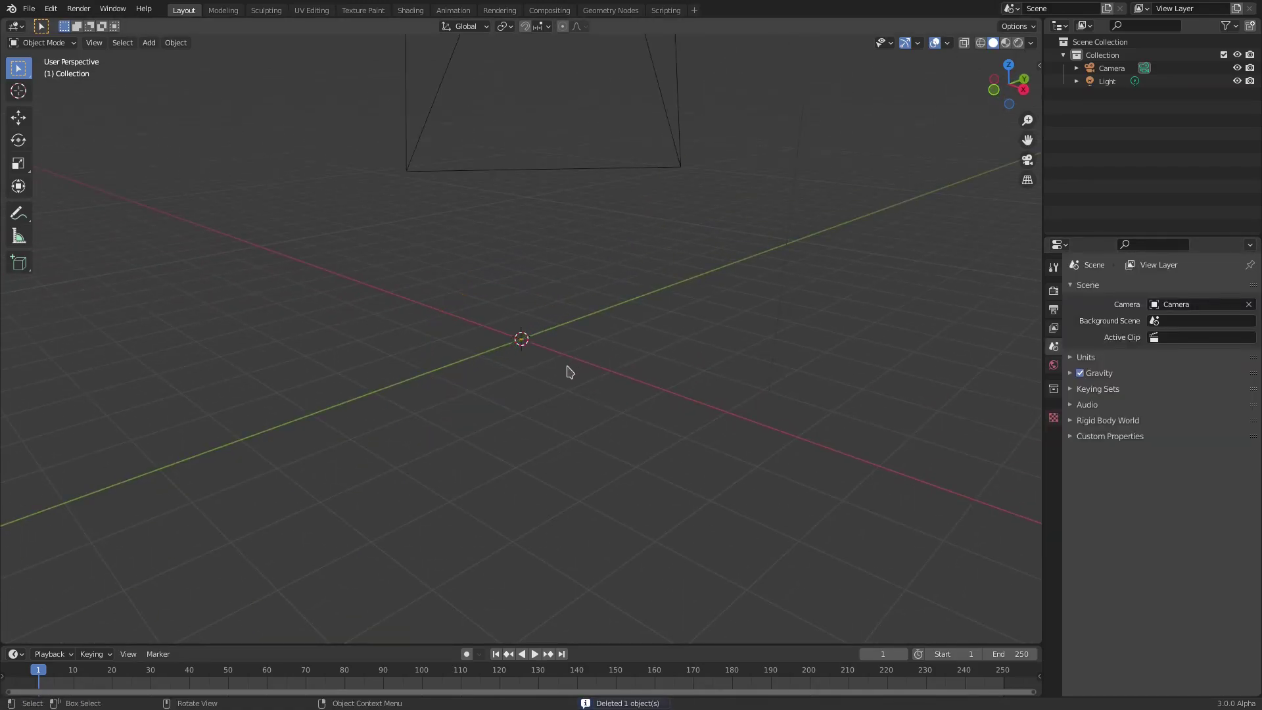
{"action": "key", "text": "shift+a"}
{"action": "mouse_move", "coordinate": [502, 328]}
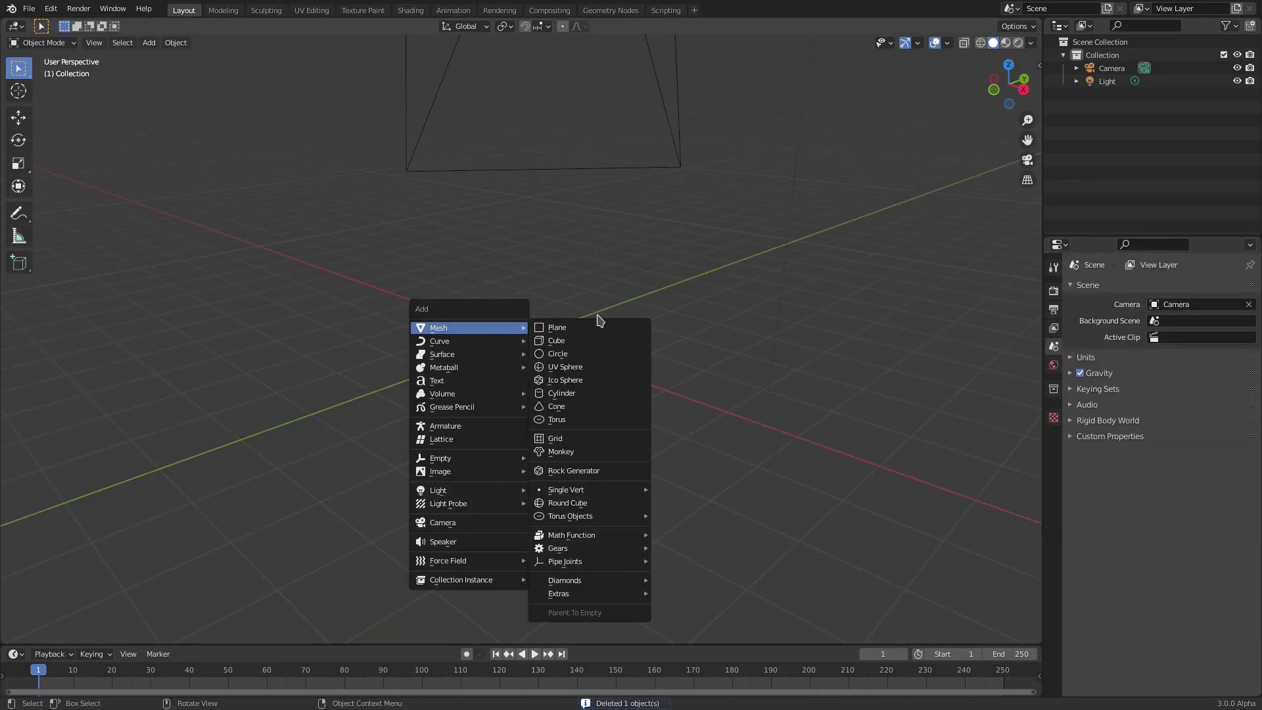
{"action": "left_click", "coordinate": [568, 503]}
Step: Inspect the Round Cube's mesh in Edit Mode, then delete it
{"action": "scroll", "coordinate": [572, 329], "scroll_direction": "up", "scroll_amount": 3}
{"action": "key", "text": "Tab"}
{"action": "middle_click_drag", "start_coordinate": [572, 329], "coordinate": [656, 307]}
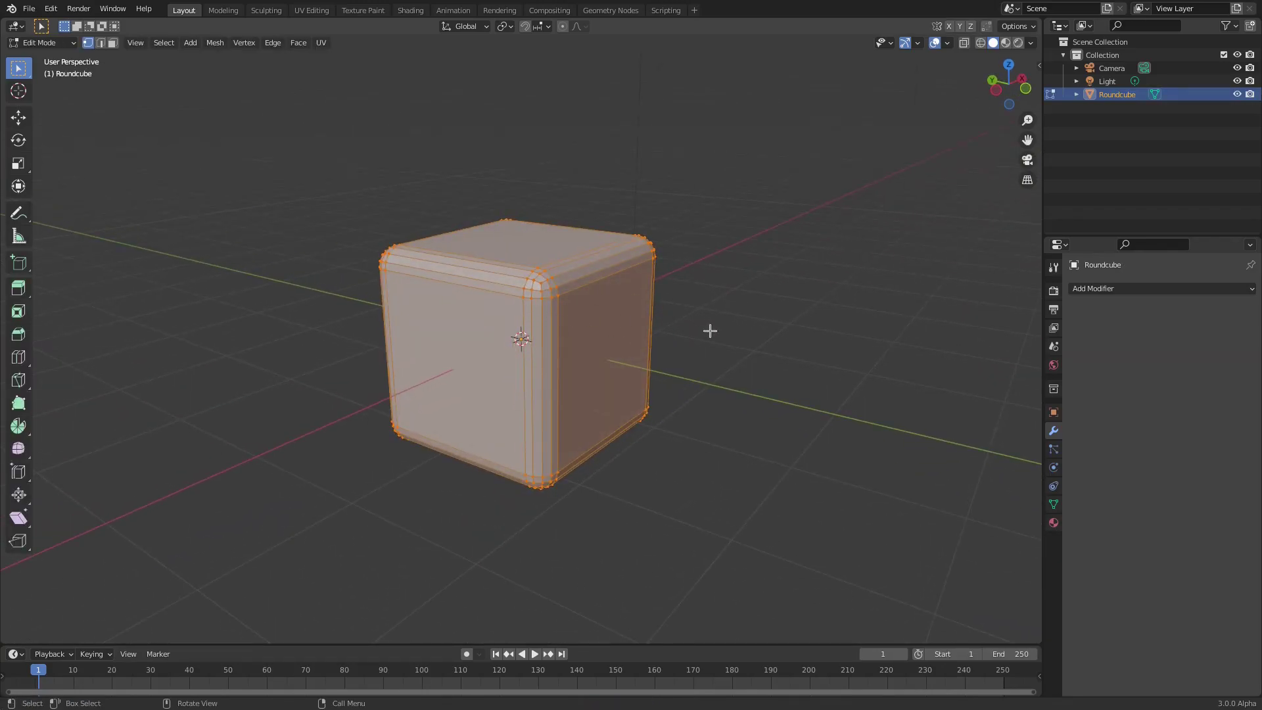
{"action": "middle_click_drag", "start_coordinate": [552, 290], "coordinate": [611, 285]}
{"action": "key", "text": "Tab"}
{"action": "key", "text": "Tab"}
{"action": "key", "text": "Tab"}
{"action": "key", "text": "Delete"}
Step: Add a cube and bevel its edges into rounded corners with Ctrl+B
{"action": "key", "text": "shift+a"}
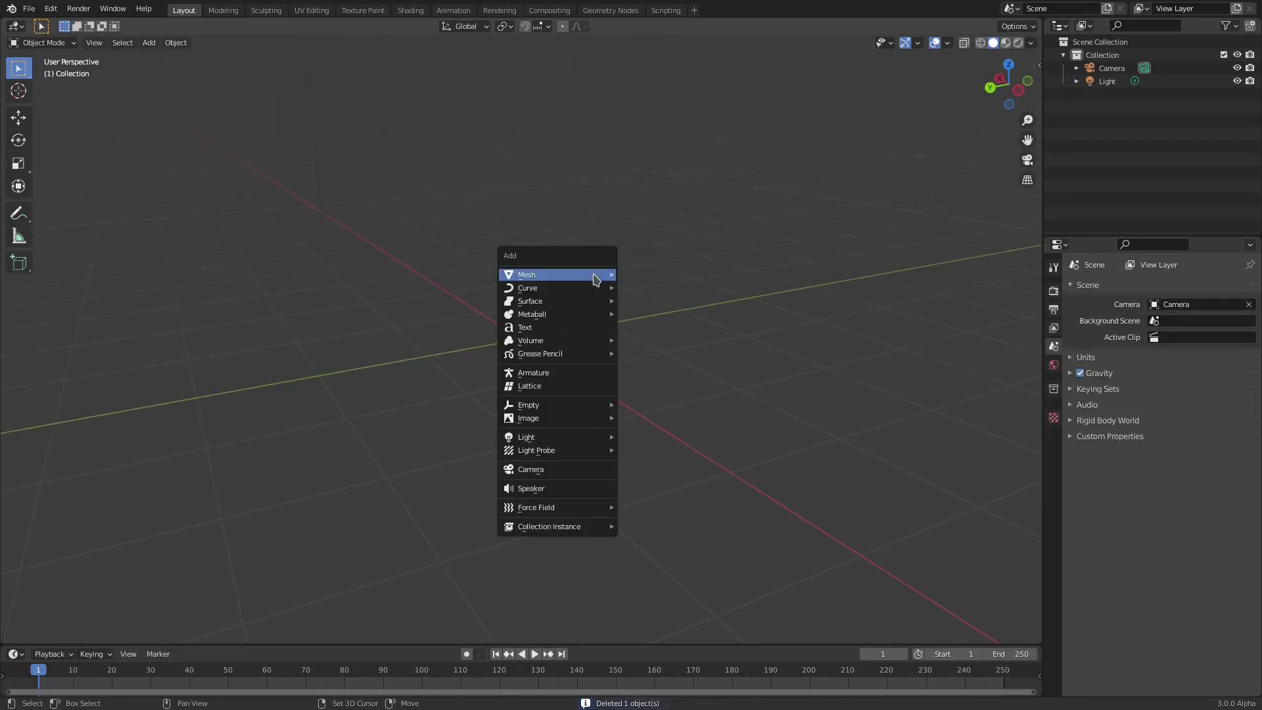
{"action": "mouse_move", "coordinate": [597, 276]}
{"action": "left_click", "coordinate": [653, 282]}
{"action": "key", "text": "Tab"}
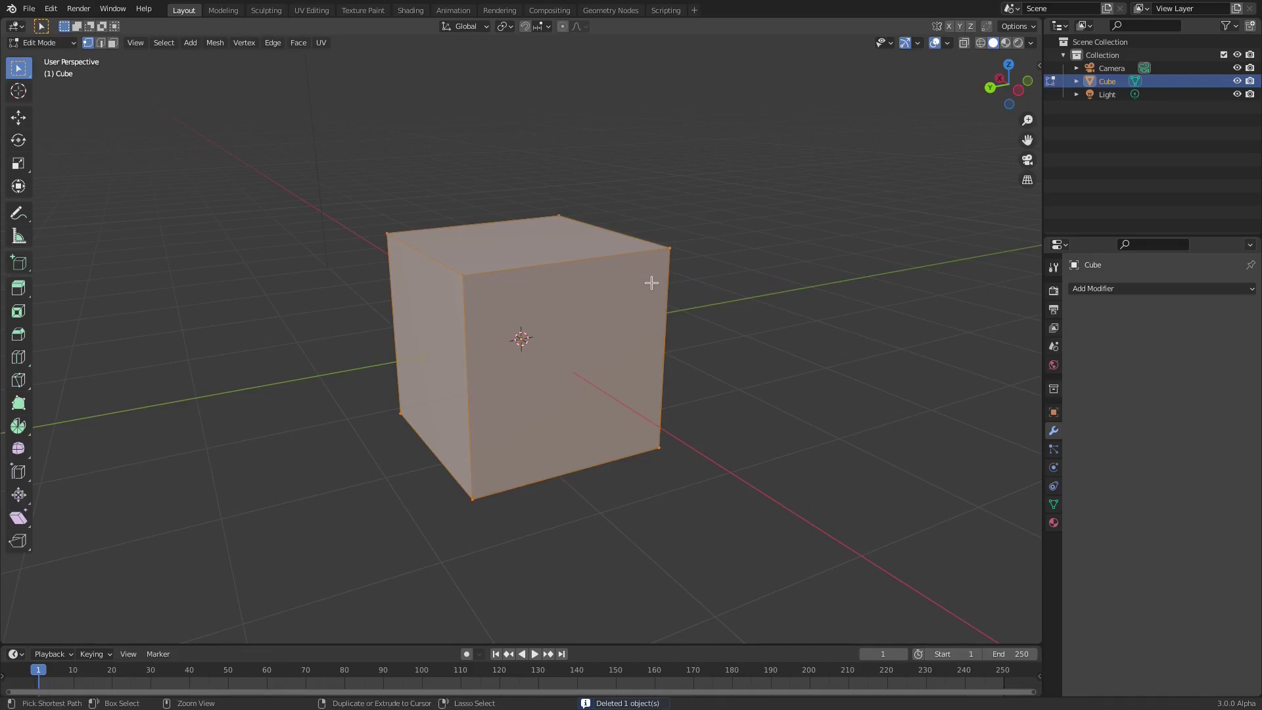
{"action": "key", "text": "ctrl+b"}
{"action": "left_click", "coordinate": [675, 281]}
{"action": "key", "text": "Tab"}
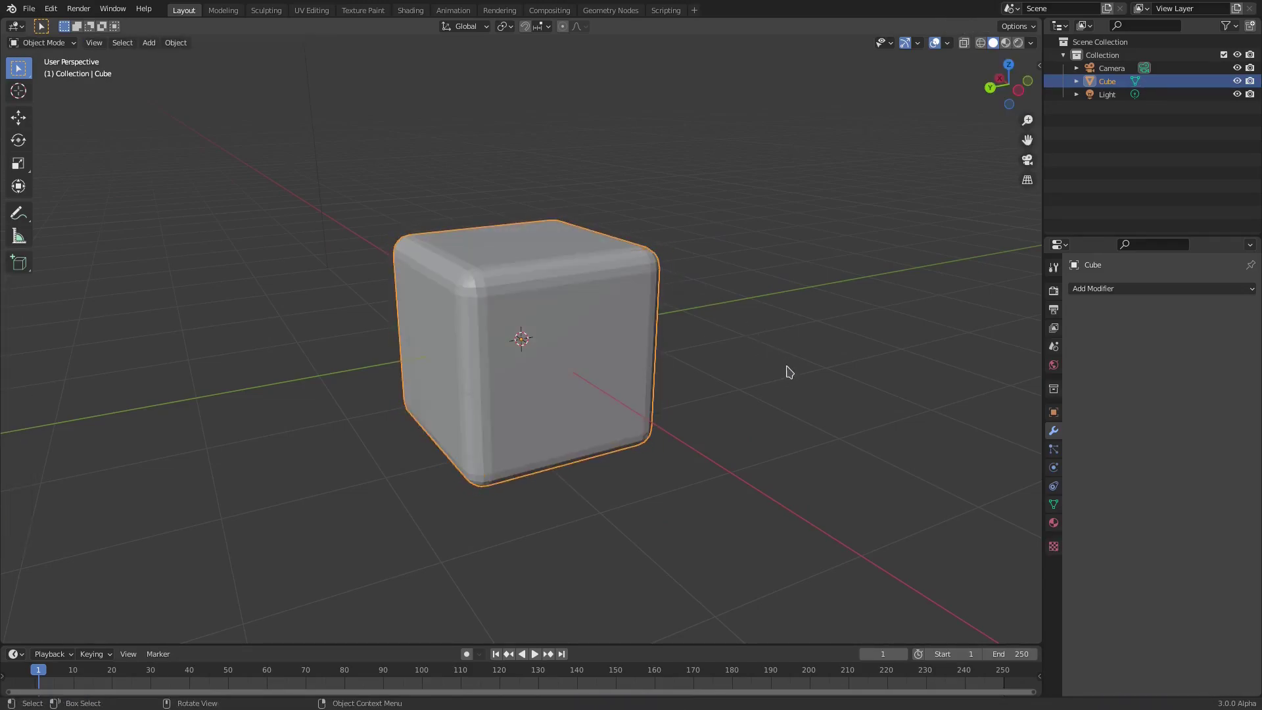
{"action": "middle_click_drag", "start_coordinate": [786, 369], "coordinate": [664, 327]}
{"action": "key", "text": "Delete"}
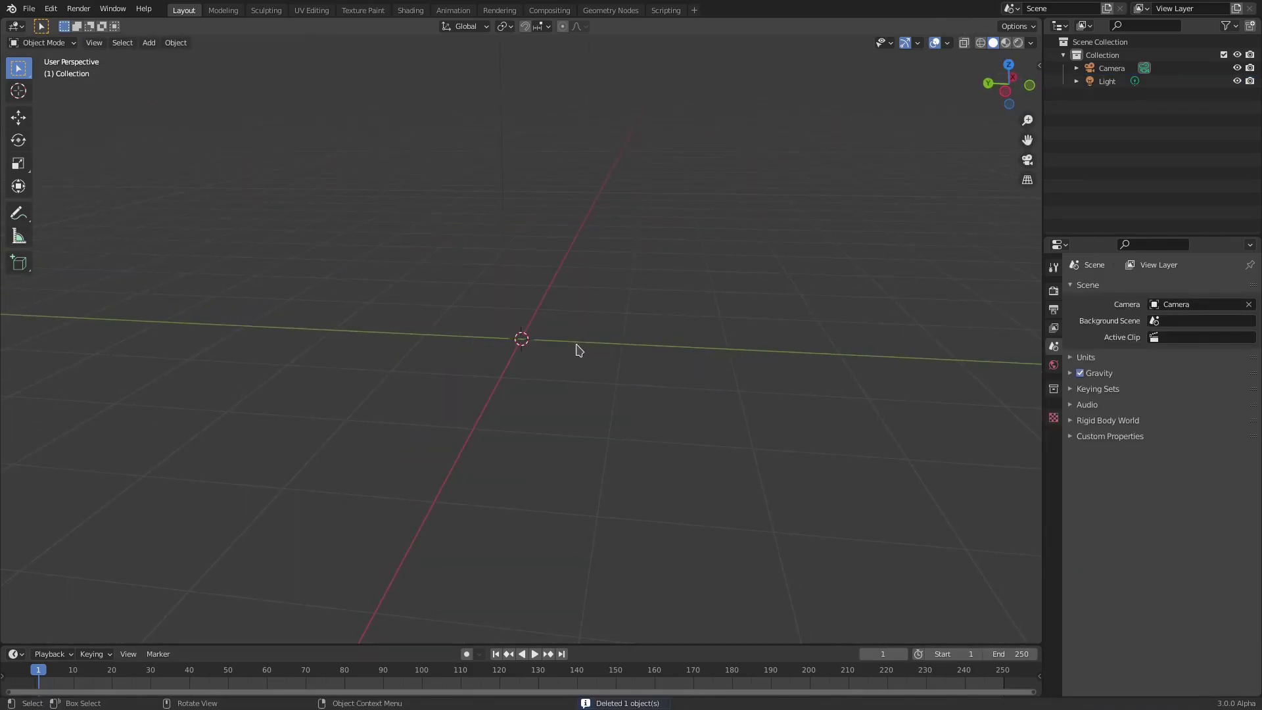
{"action": "key", "text": "shift+a"}
{"action": "mouse_move", "coordinate": [549, 326]}
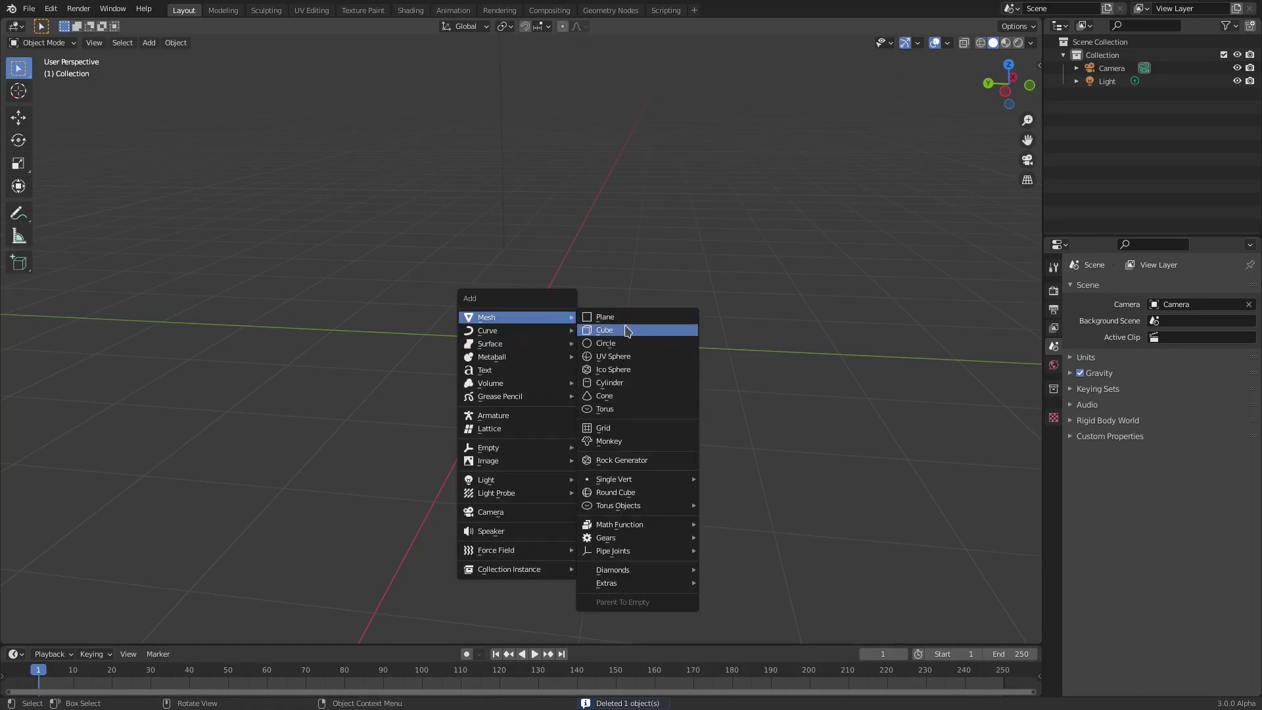
{"action": "mouse_move", "coordinate": [627, 528]}
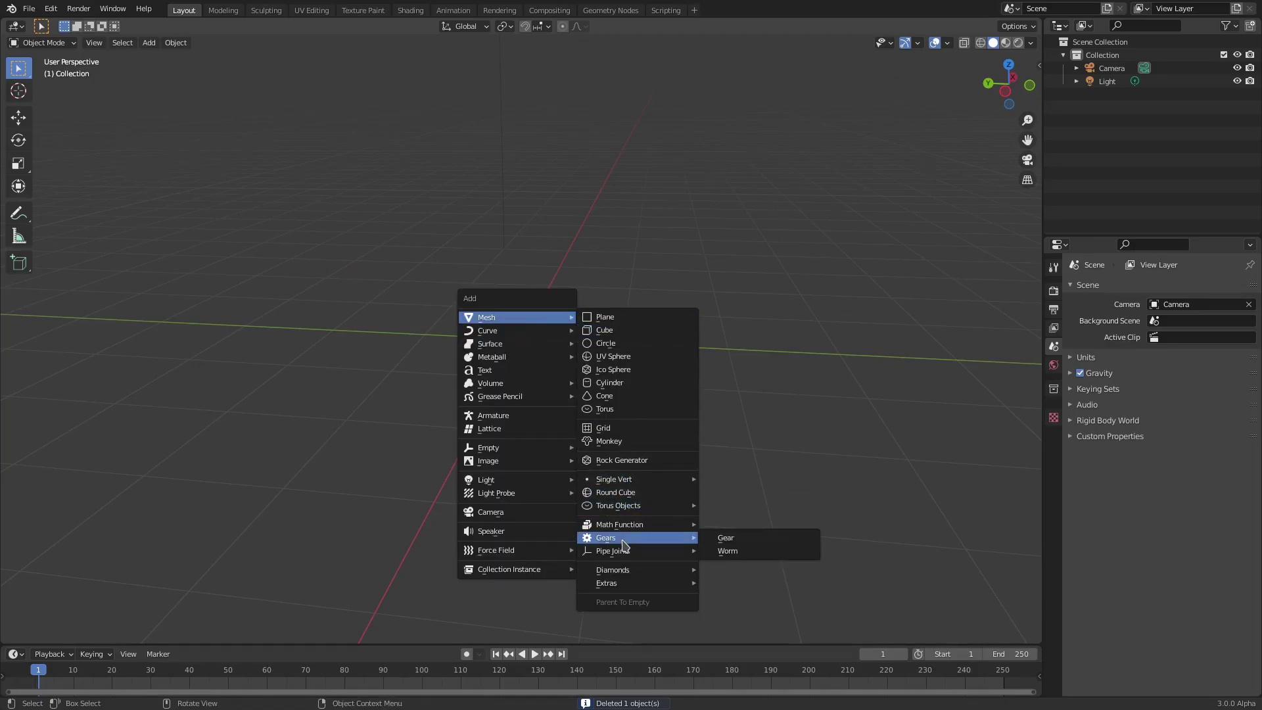
{"action": "left_click", "coordinate": [772, 540]}
{"action": "middle_click_drag", "start_coordinate": [611, 336], "coordinate": [604, 386]}
{"action": "scroll", "coordinate": [604, 387], "scroll_direction": "up", "scroll_amount": 2}
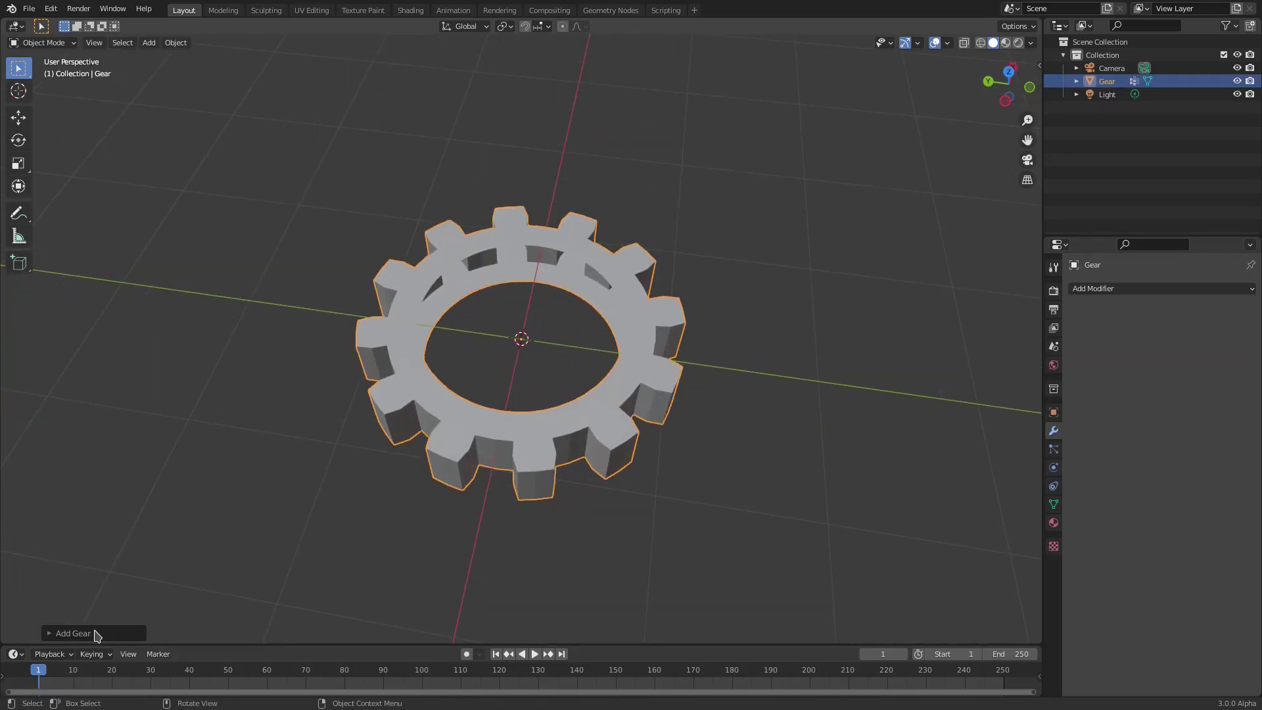
{"action": "left_click", "coordinate": [96, 633]}
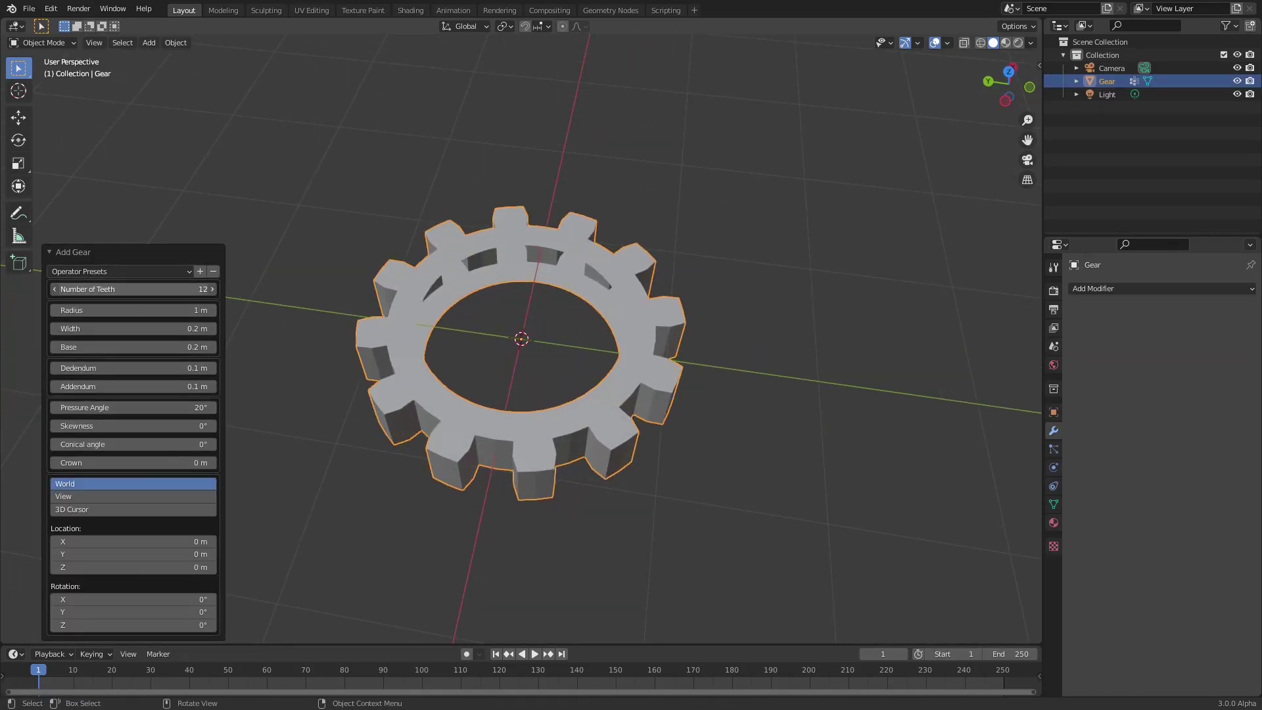
{"action": "left_click_drag", "start_coordinate": [133, 289], "coordinate": [192, 346]}
{"action": "middle_click_drag", "start_coordinate": [526, 408], "coordinate": [630, 319]}
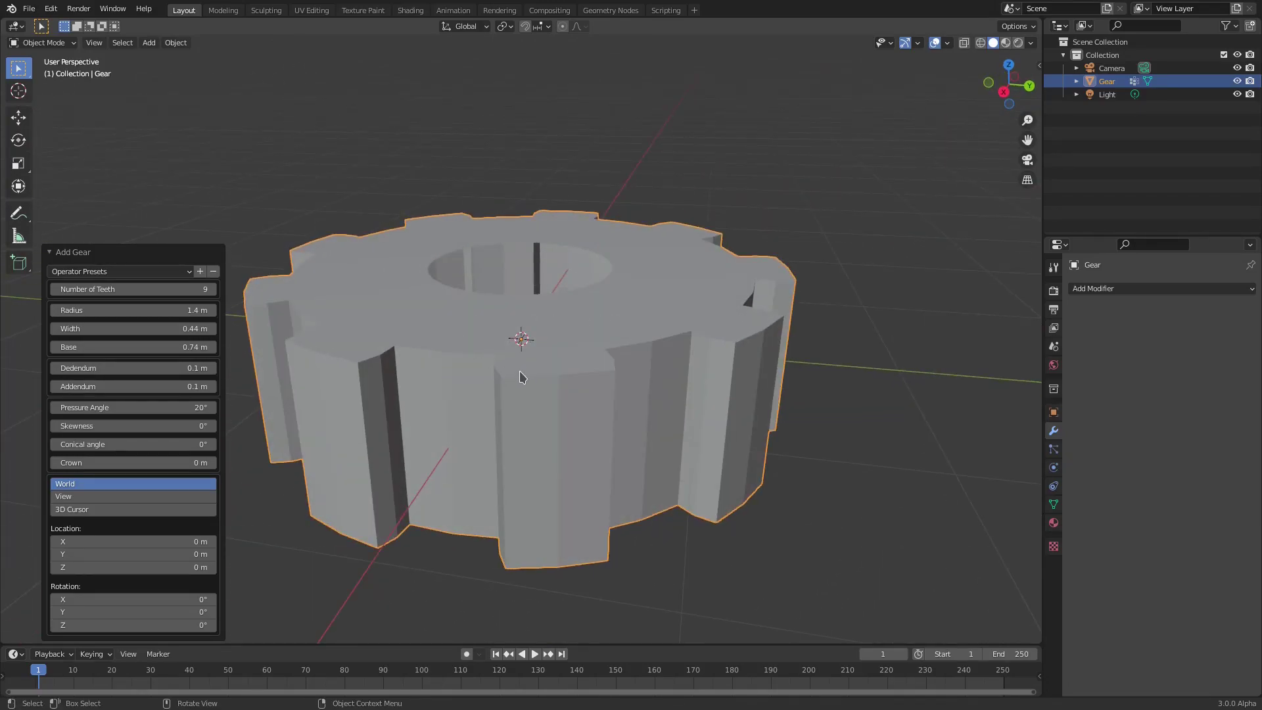
Step: Replace the gear with a 45° Pipe Elbow of 1 m radius, 32 divisions and 3 m legs
{"action": "key", "text": "Delete"}
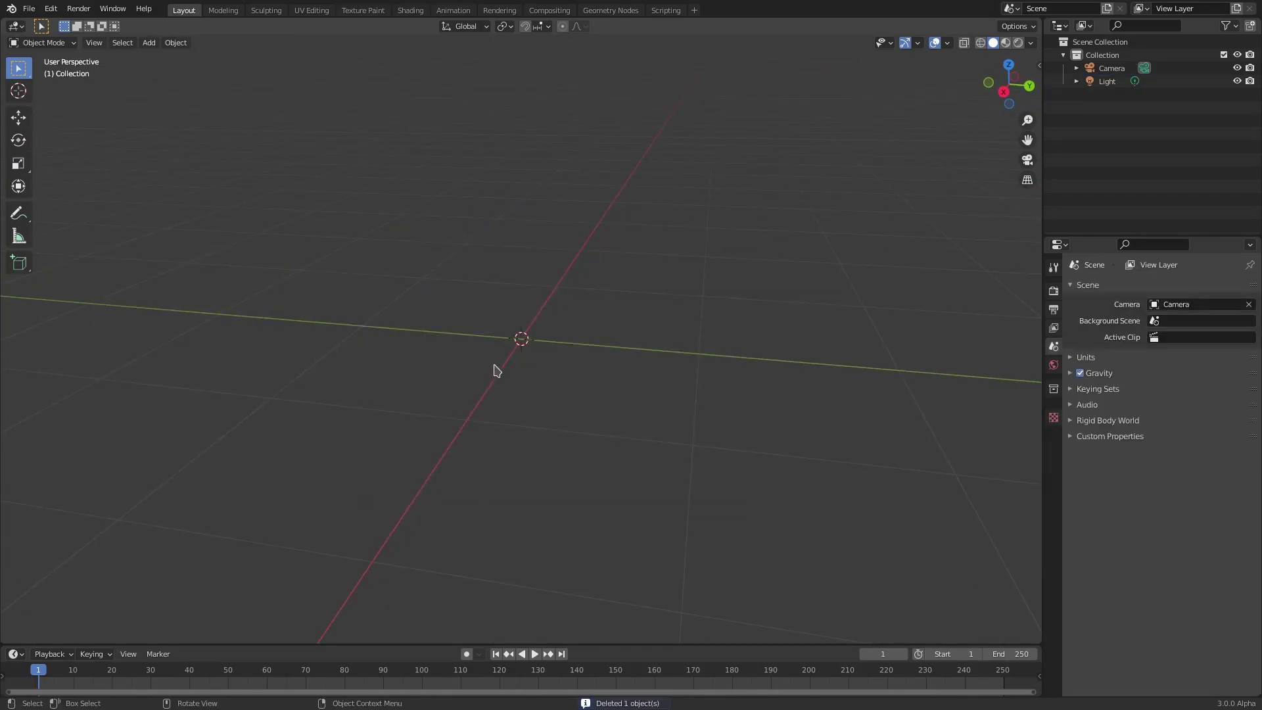
{"action": "key", "text": "shift+a"}
{"action": "mouse_move", "coordinate": [479, 358]}
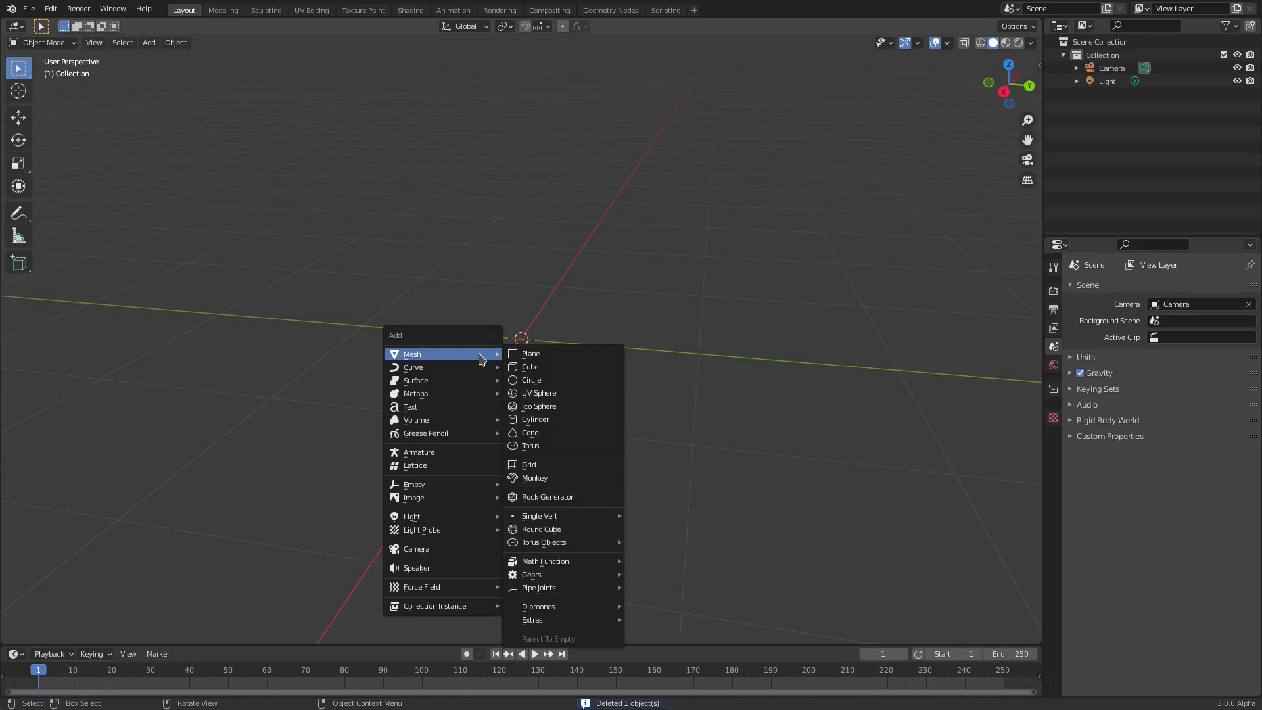
{"action": "mouse_move", "coordinate": [578, 593]}
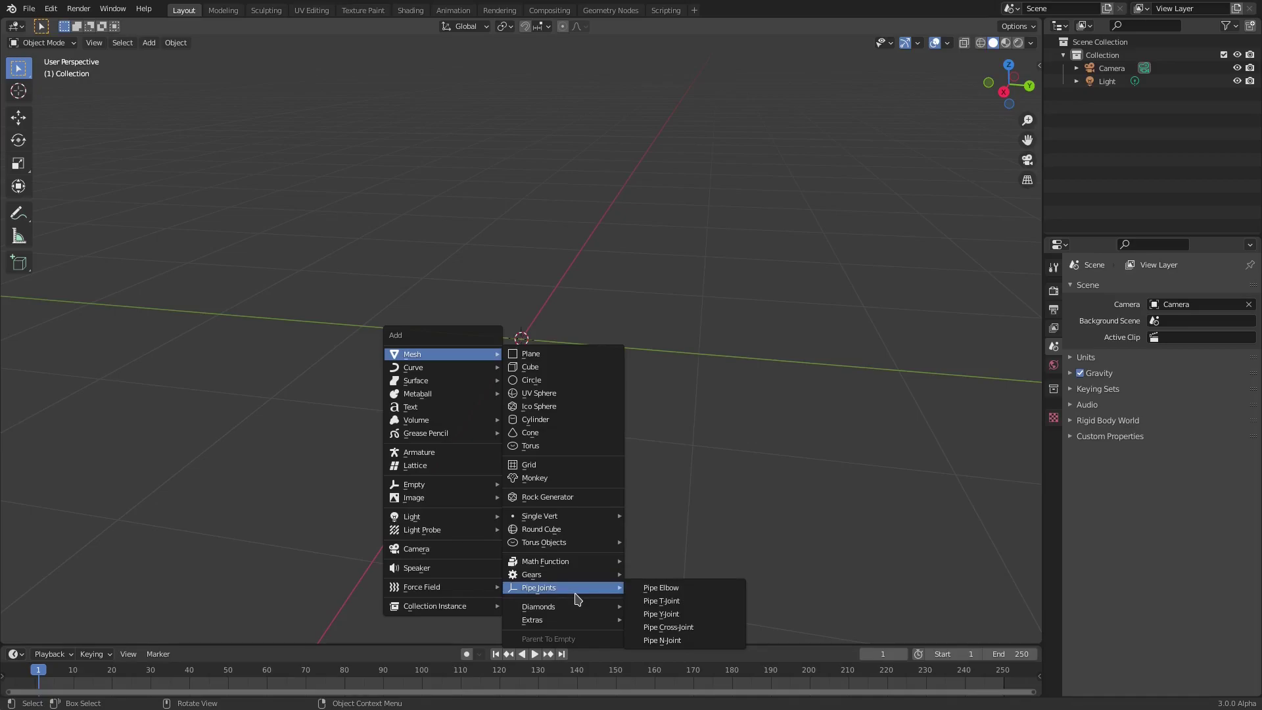
{"action": "left_click", "coordinate": [659, 588]}
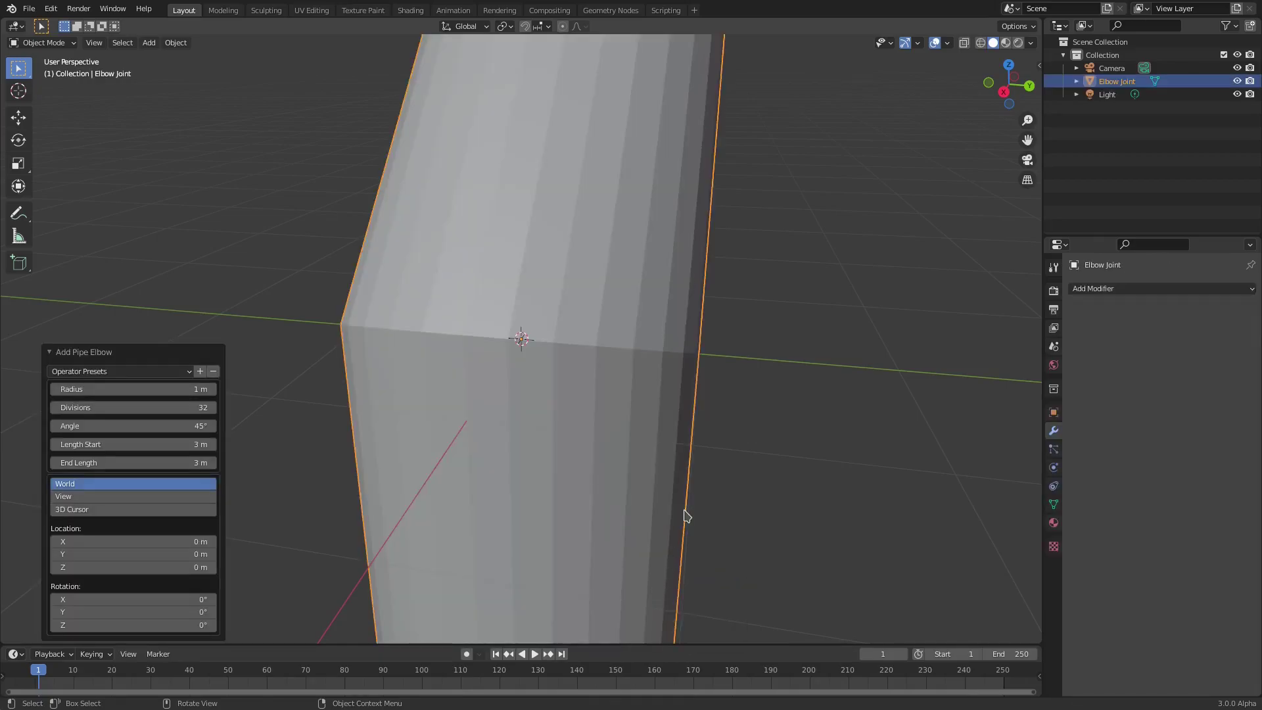
{"action": "middle_click_drag", "start_coordinate": [685, 515], "coordinate": [581, 432]}
{"action": "scroll", "coordinate": [581, 432], "scroll_direction": "down", "scroll_amount": 4}
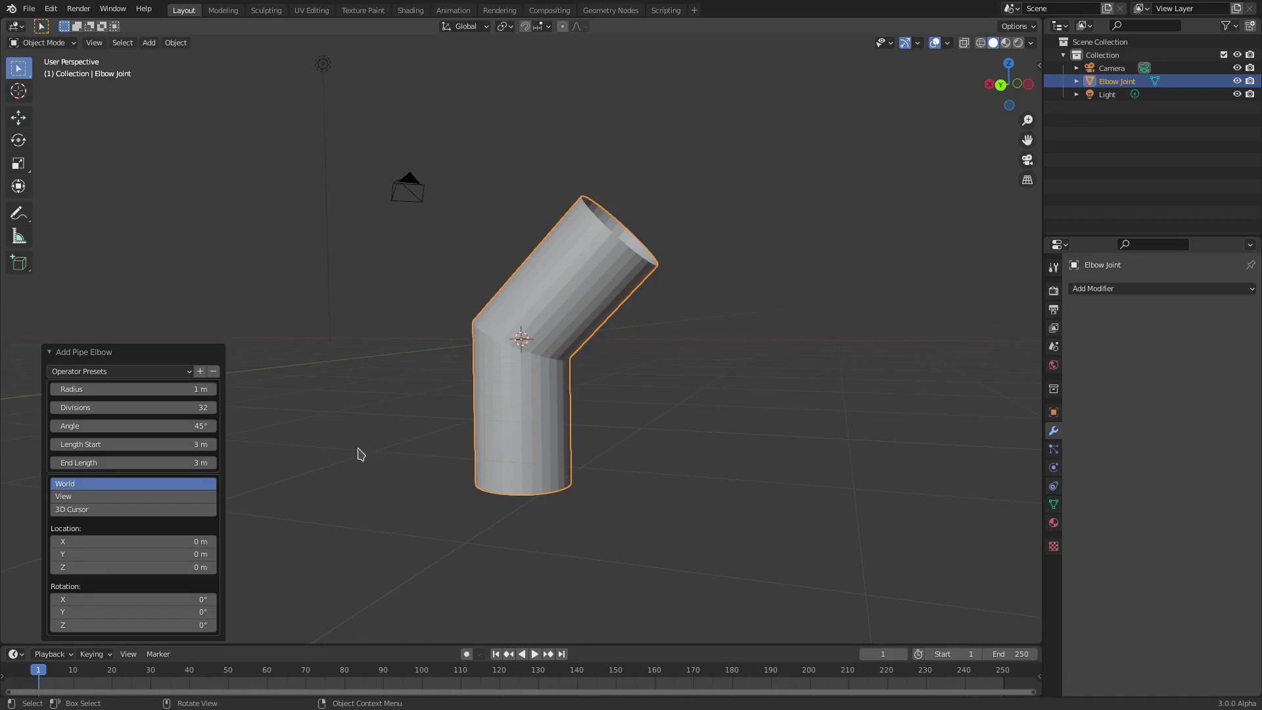
{"action": "mouse_move", "coordinate": [724, 423]}
{"action": "middle_mouse_down"}
{"action": "mouse_move", "coordinate": [598, 485]}
{"action": "mouse_move", "coordinate": [622, 493]}
{"action": "mouse_move", "coordinate": [730, 440]}
{"action": "middle_mouse_up"}
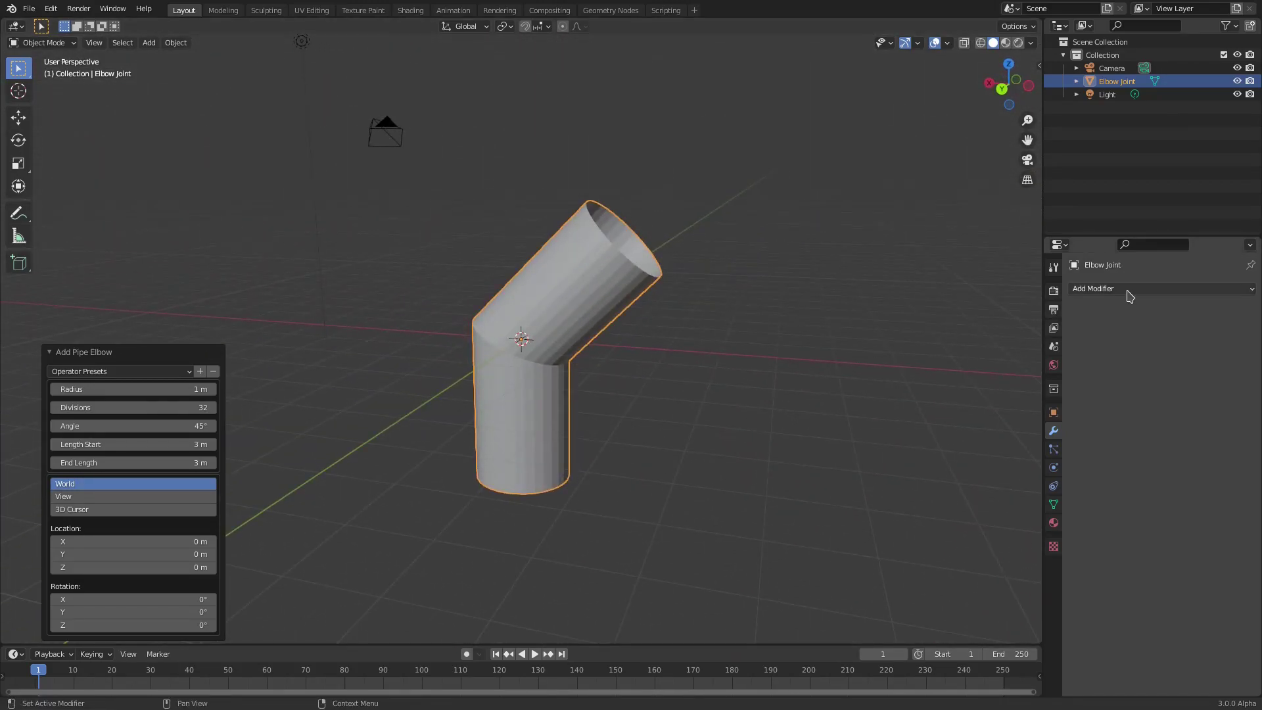
Step: Smooth the elbow joint with a Subdivision Surface modifier at viewport level 2
{"action": "left_click", "coordinate": [1130, 289]}
{"action": "left_click", "coordinate": [1012, 528]}
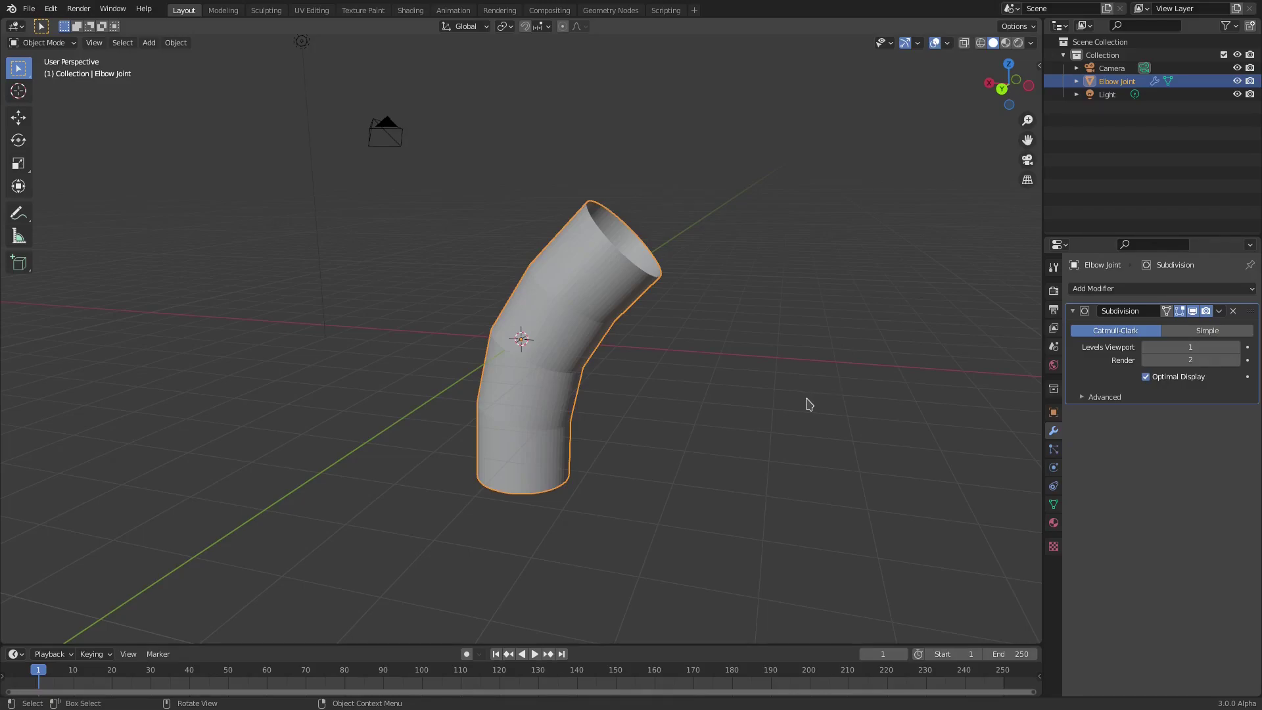
{"action": "left_click", "coordinate": [1234, 311]}
{"action": "left_click", "coordinate": [1151, 290]}
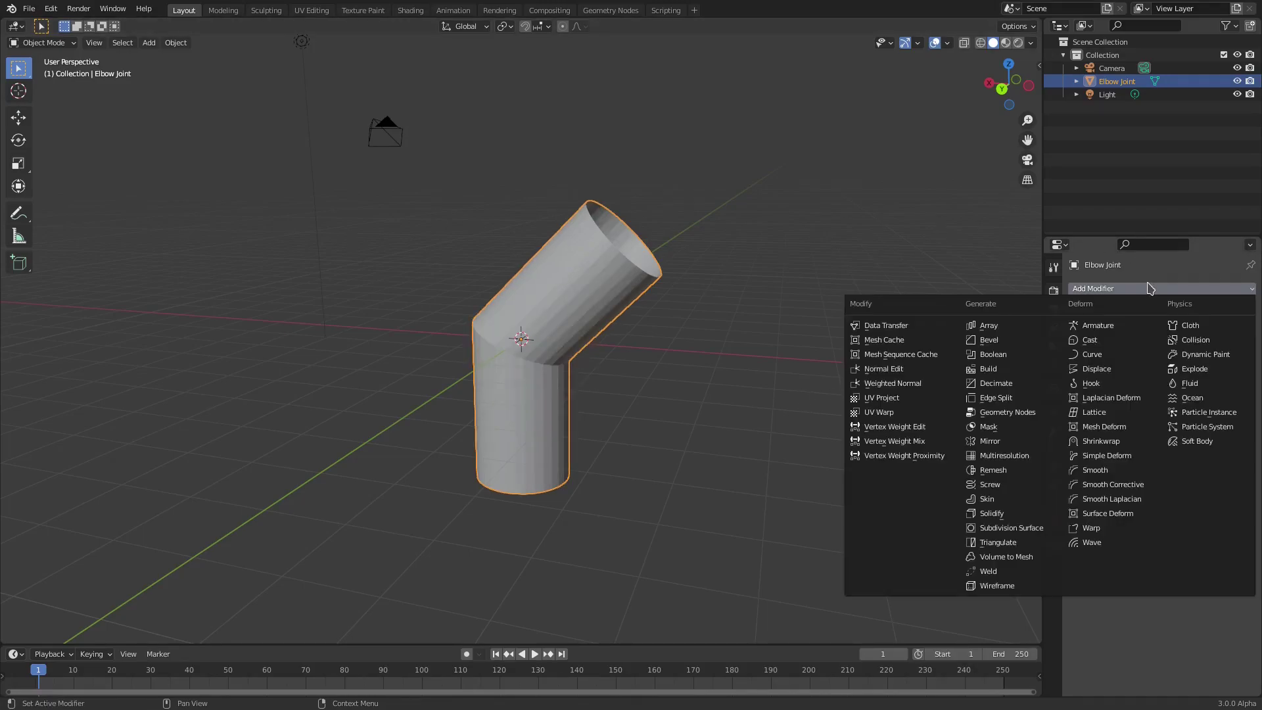
{"action": "left_click", "coordinate": [1021, 530]}
{"action": "middle_click_drag", "start_coordinate": [539, 352], "coordinate": [557, 314]}
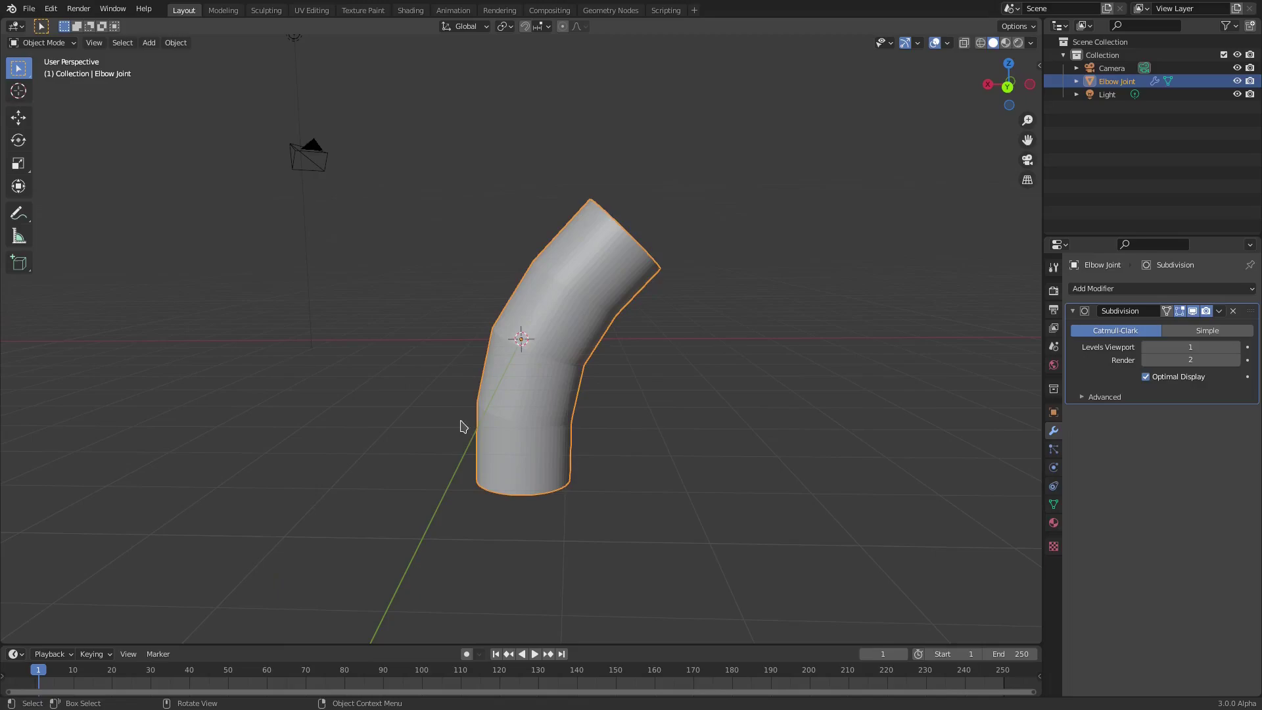
{"action": "left_click", "coordinate": [1236, 348]}
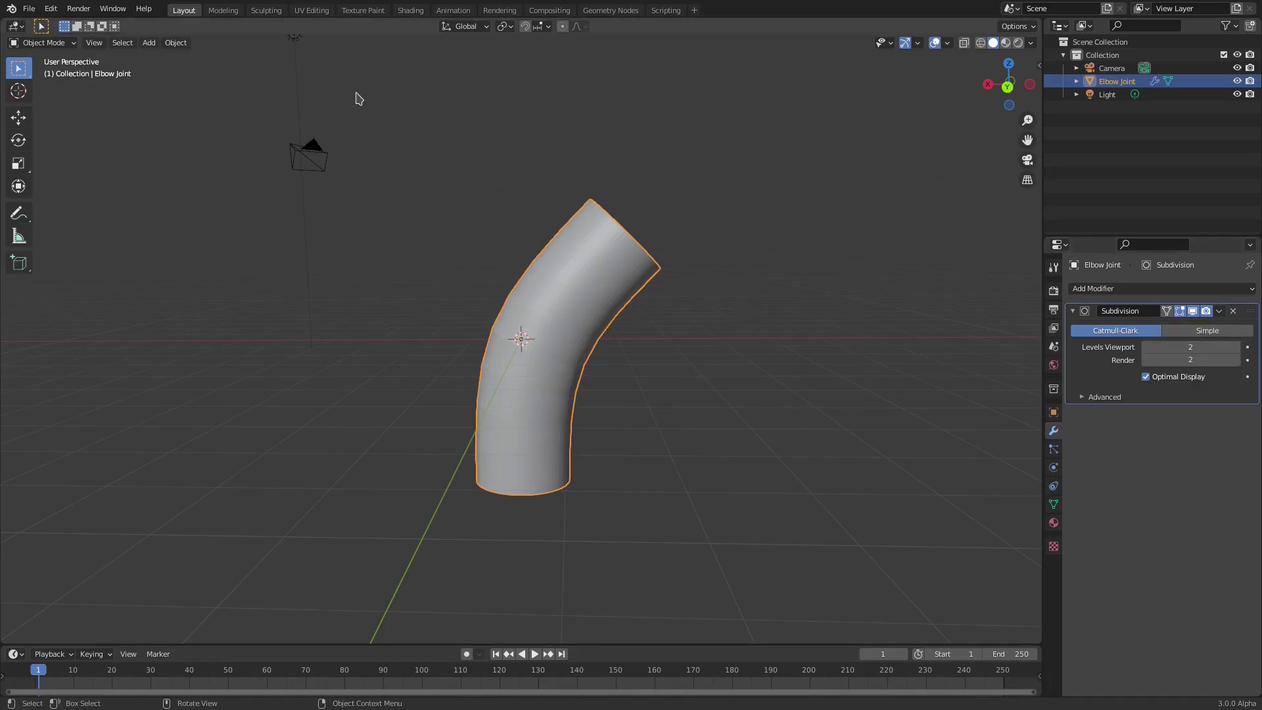
Step: Delete the Elbow Joint through the Object menu
{"action": "left_click", "coordinate": [172, 44]}
{"action": "left_click", "coordinate": [243, 313]}
{"action": "middle_click_drag", "start_coordinate": [713, 389], "coordinate": [533, 347]}
Step: Replace the elbow joint with a Pipe Tee joint
{"action": "key", "text": "Delete"}
{"action": "key", "text": "shift+a"}
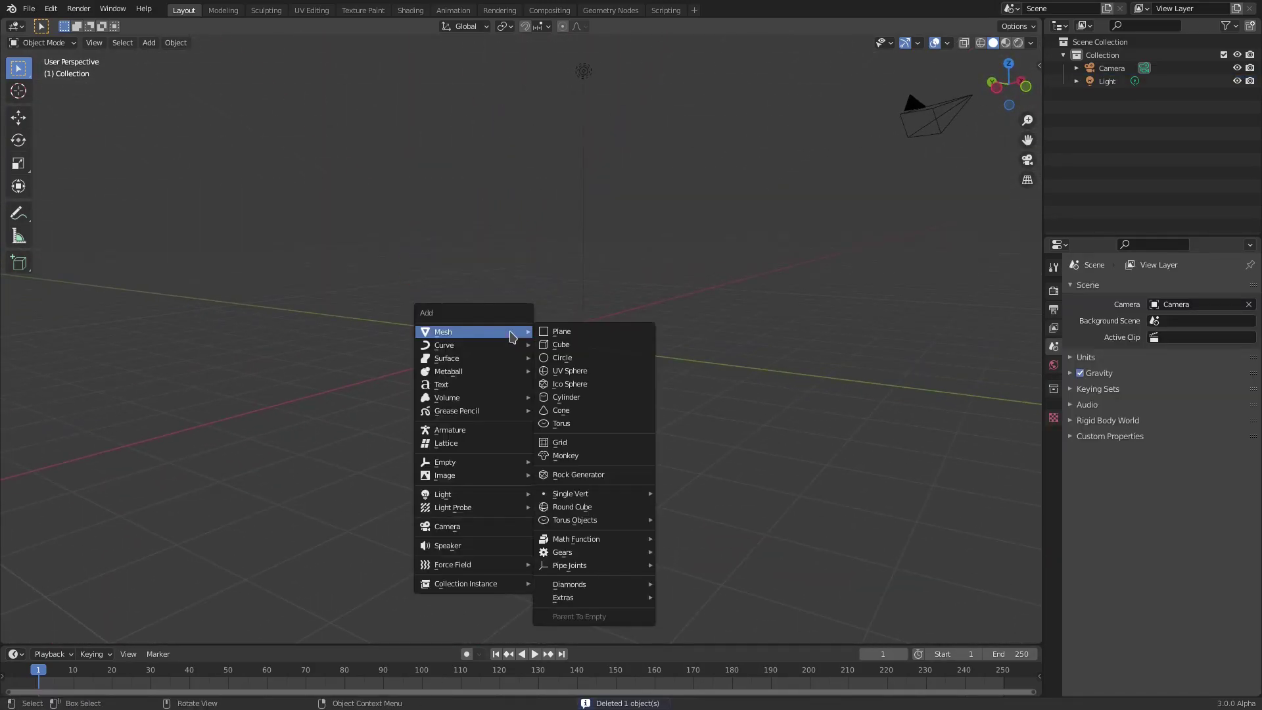
{"action": "mouse_move", "coordinate": [578, 565]}
{"action": "left_click", "coordinate": [691, 577]}
{"action": "middle_click_drag", "start_coordinate": [699, 566], "coordinate": [460, 421]}
Step: Set the tee to 0.18 m radius, 78 divisions, 5.6 m start, 2.2 m end, 2.8 m arm
{"action": "left_click_drag", "start_coordinate": [113, 426], "coordinate": [173, 426]}
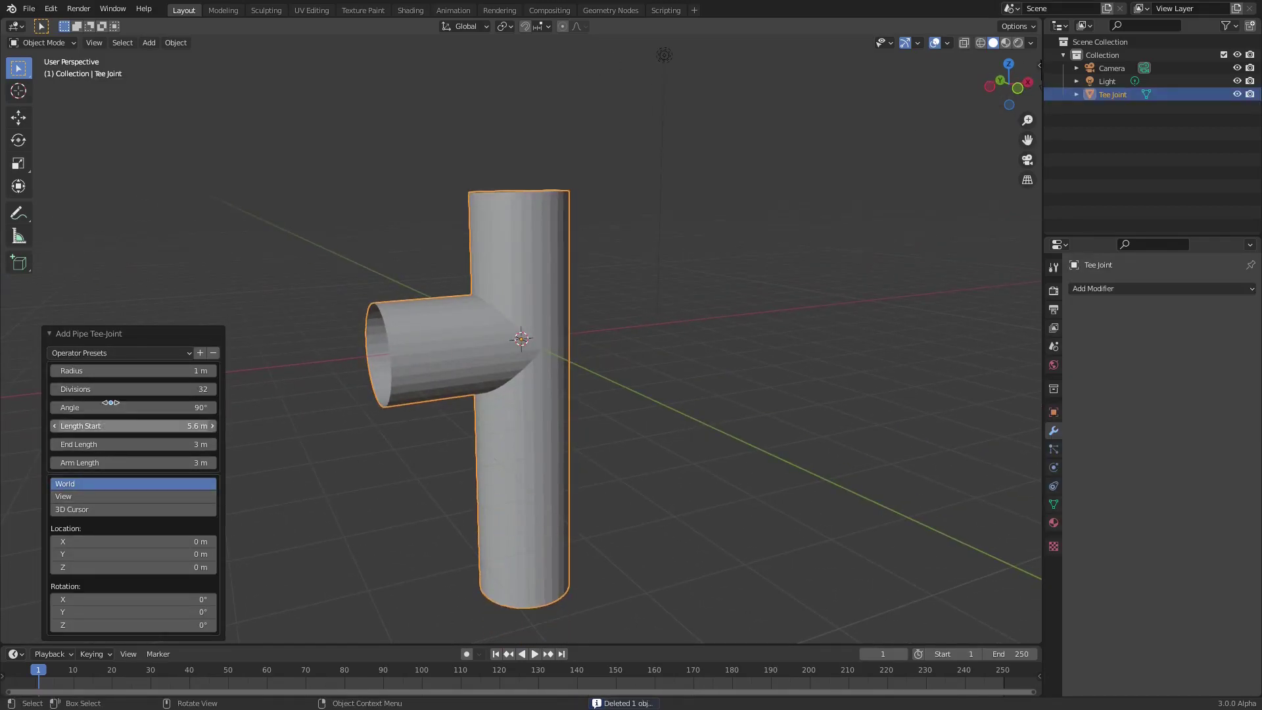
{"action": "left_click_drag", "start_coordinate": [113, 389], "coordinate": [95, 371]}
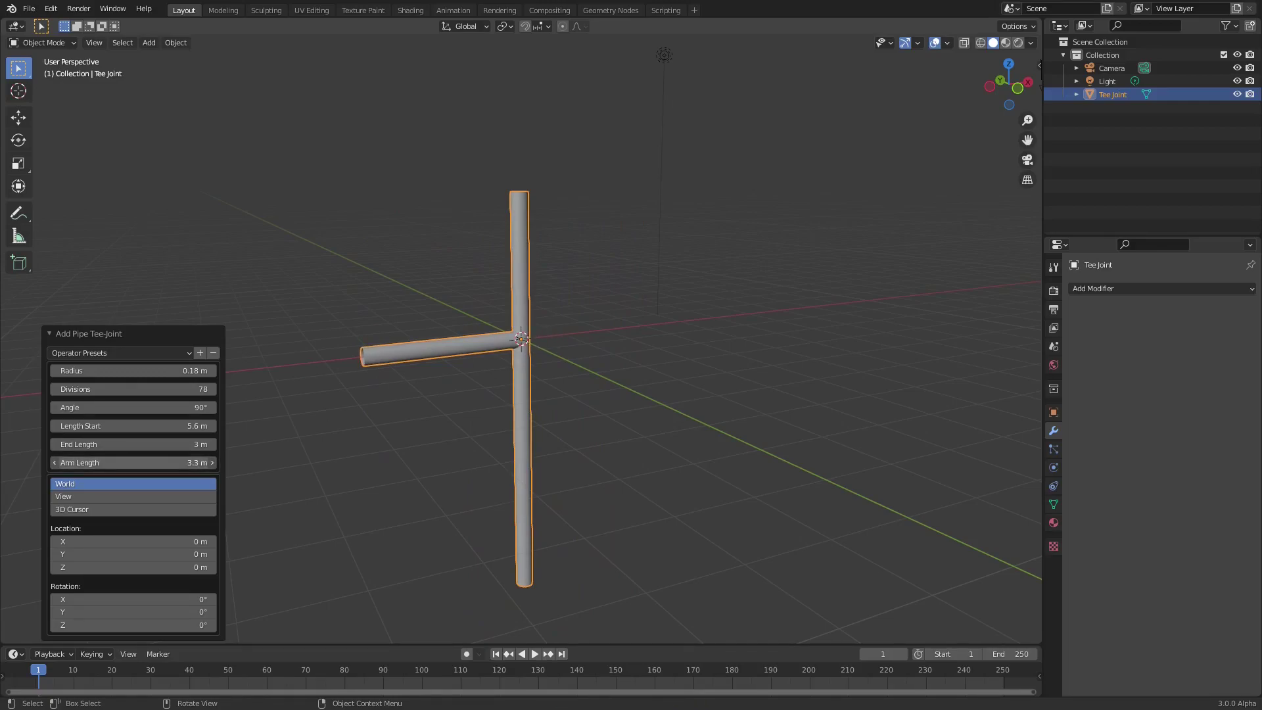
{"action": "mouse_move", "coordinate": [165, 462]}
{"action": "left_mouse_down"}
{"action": "mouse_move", "coordinate": [141, 463]}
{"action": "mouse_move", "coordinate": [173, 445]}
{"action": "mouse_move", "coordinate": [148, 444]}
{"action": "left_mouse_up"}
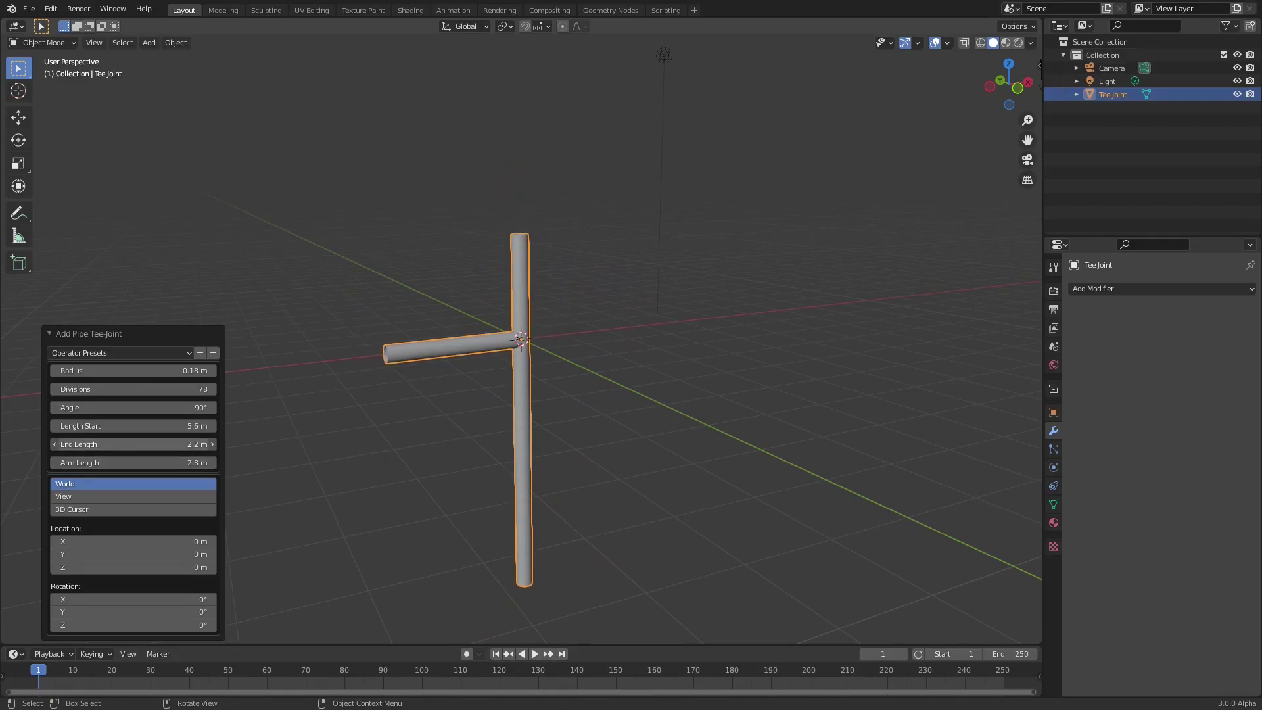
{"action": "middle_click_drag", "start_coordinate": [578, 461], "coordinate": [542, 224]}
{"action": "middle_click_drag", "start_coordinate": [445, 322], "coordinate": [592, 344]}
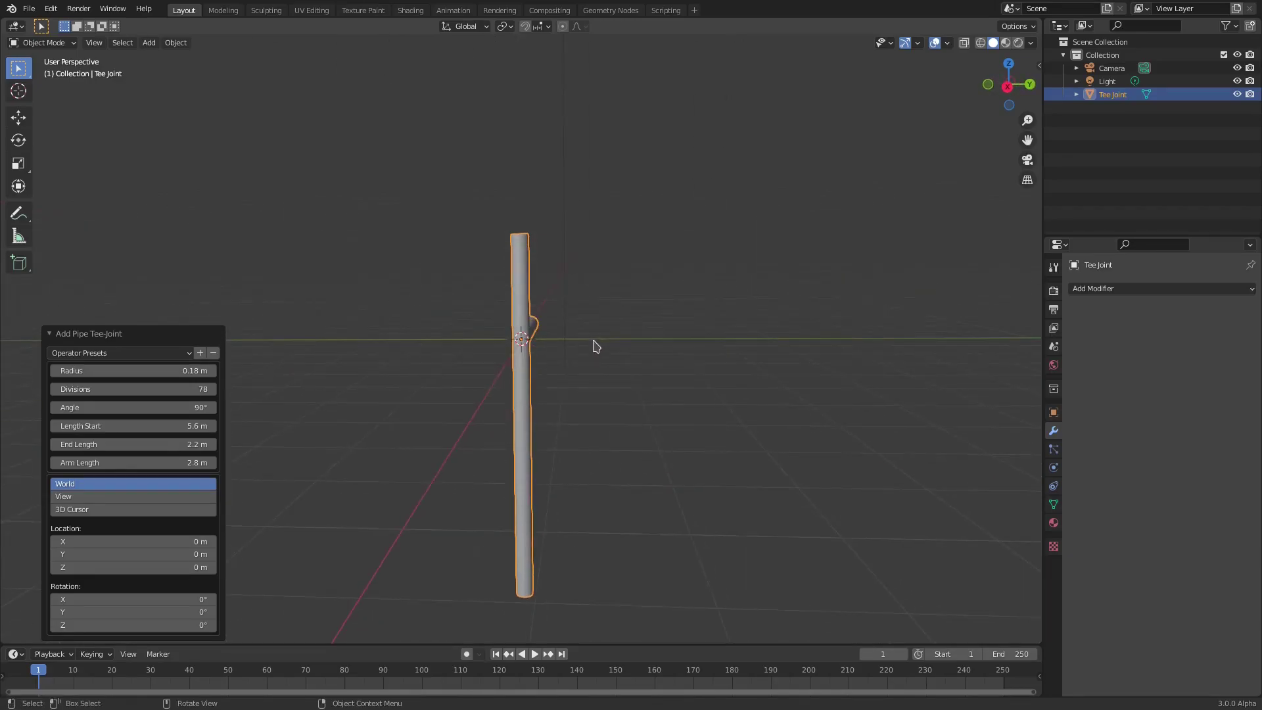
Step: Replace the tee joint with a Diamond mesh
{"action": "key", "text": "Delete"}
{"action": "key", "text": "shift+a"}
{"action": "mouse_move", "coordinate": [519, 331]}
{"action": "mouse_move", "coordinate": [638, 520]}
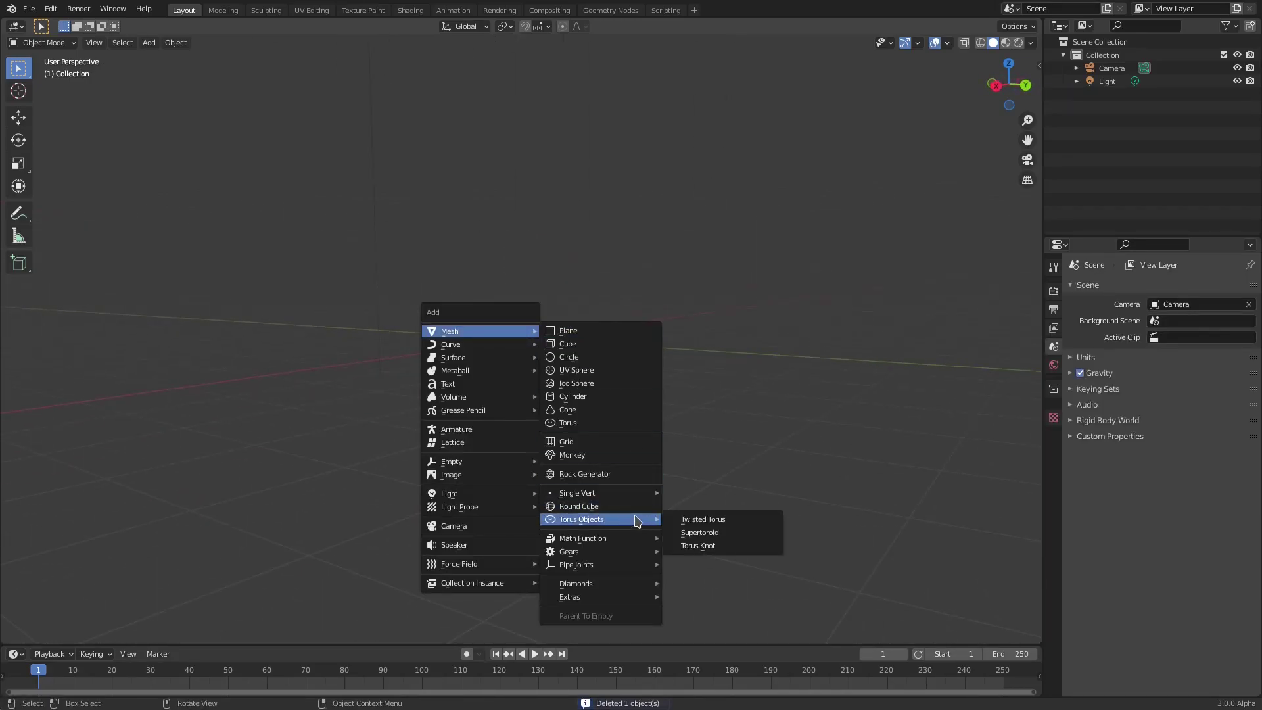
{"action": "mouse_move", "coordinate": [631, 585]}
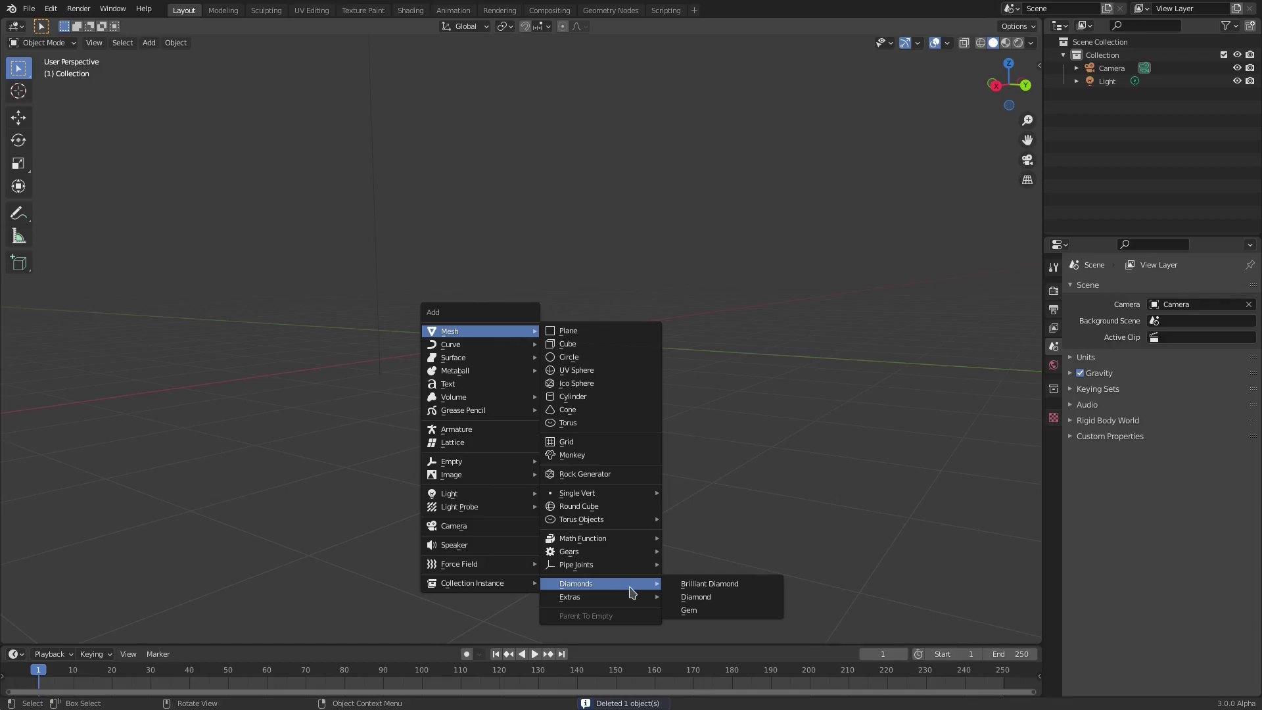
{"action": "left_click", "coordinate": [717, 598]}
{"action": "middle_click_drag", "start_coordinate": [714, 602], "coordinate": [768, 331]}
{"action": "scroll", "coordinate": [513, 436], "scroll_direction": "up", "scroll_amount": 4}
Step: Swap the diamond for a Rock Generator mesh
{"action": "key", "text": "Delete"}
{"action": "key", "text": "shift+a"}
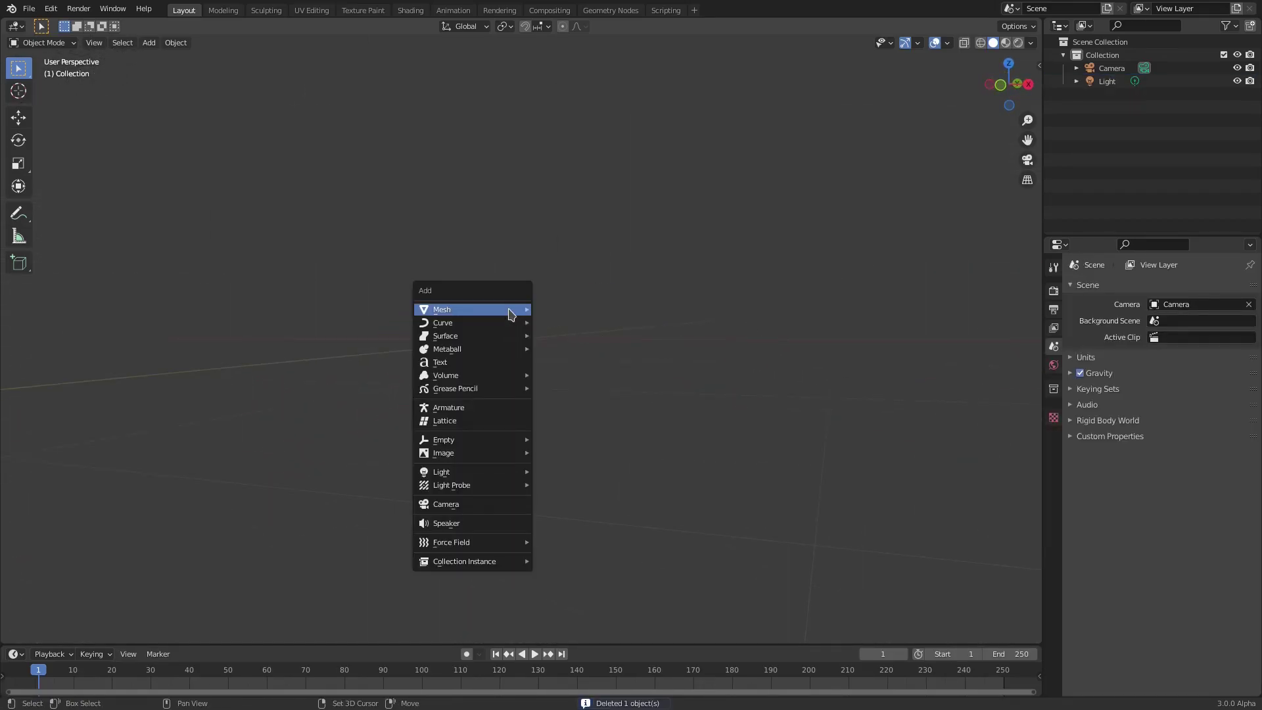
{"action": "mouse_move", "coordinate": [512, 314]}
{"action": "left_click", "coordinate": [608, 453]}
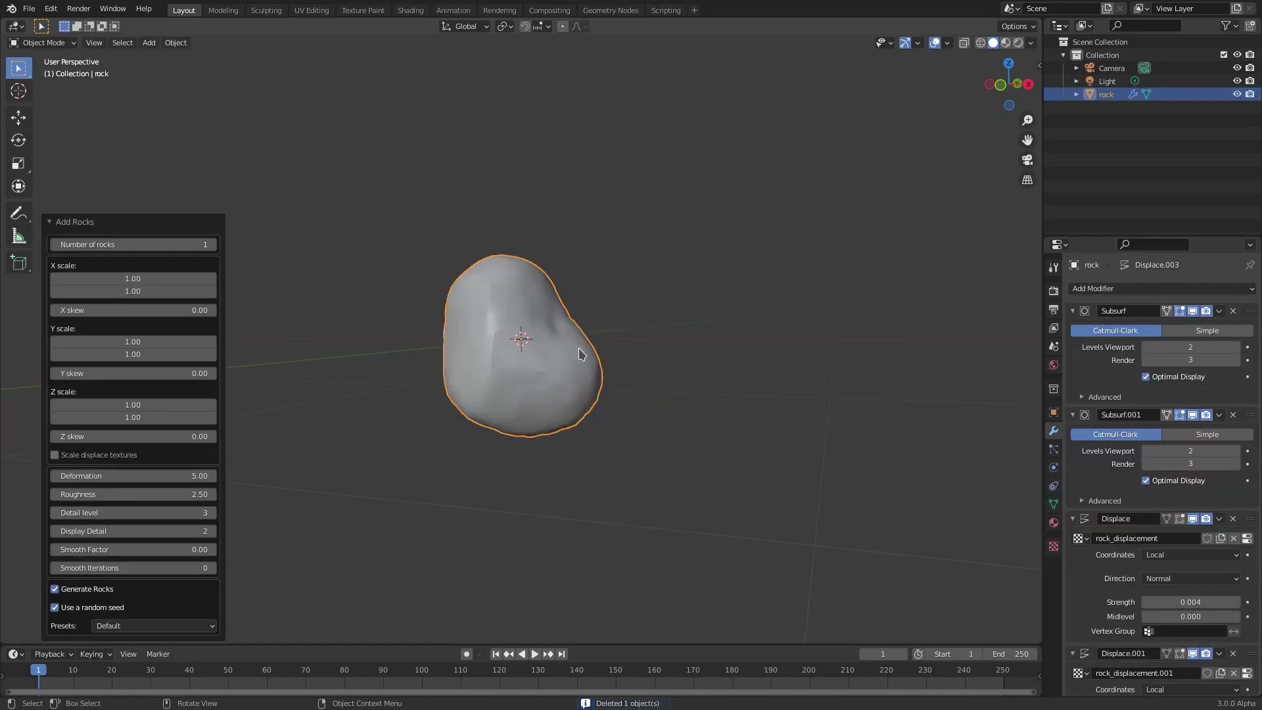
Step: Regenerate the rock with Deformation 8.66 and Roughness 4.12
{"action": "left_click", "coordinate": [174, 242]}
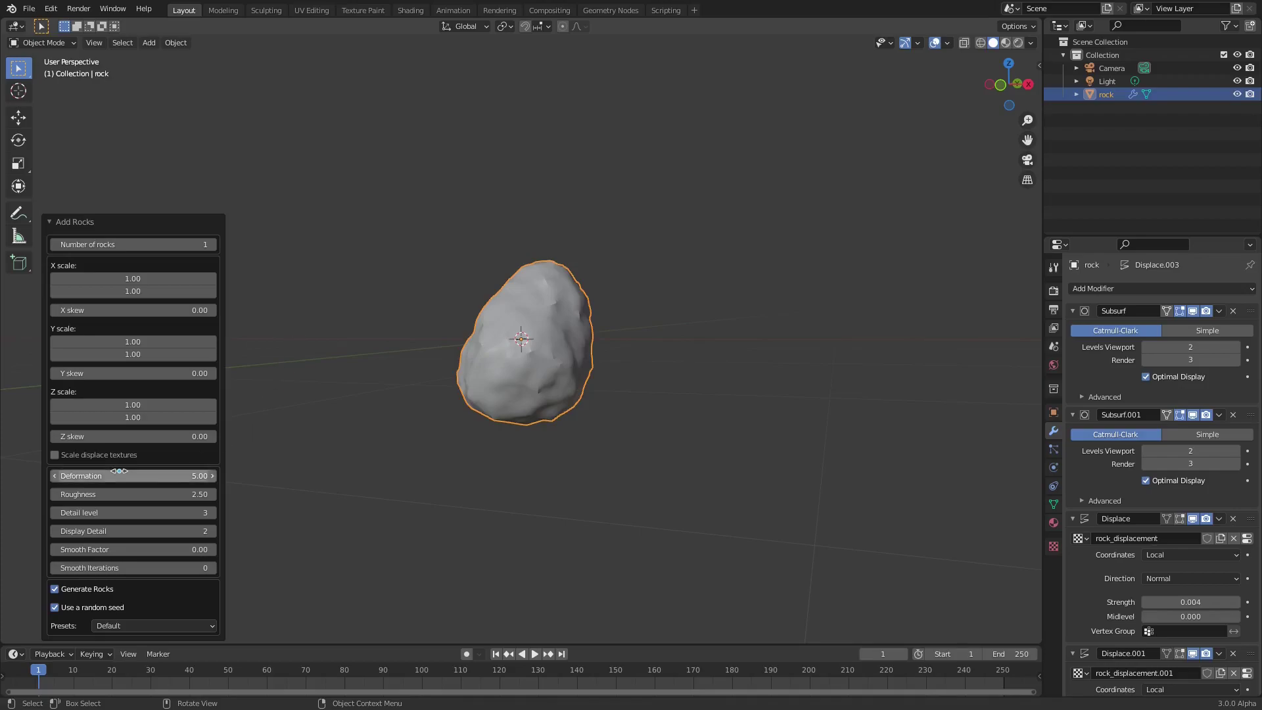
{"action": "left_click_drag", "start_coordinate": [143, 474], "coordinate": [197, 446]}
{"action": "middle_click_drag", "start_coordinate": [368, 441], "coordinate": [319, 389]}
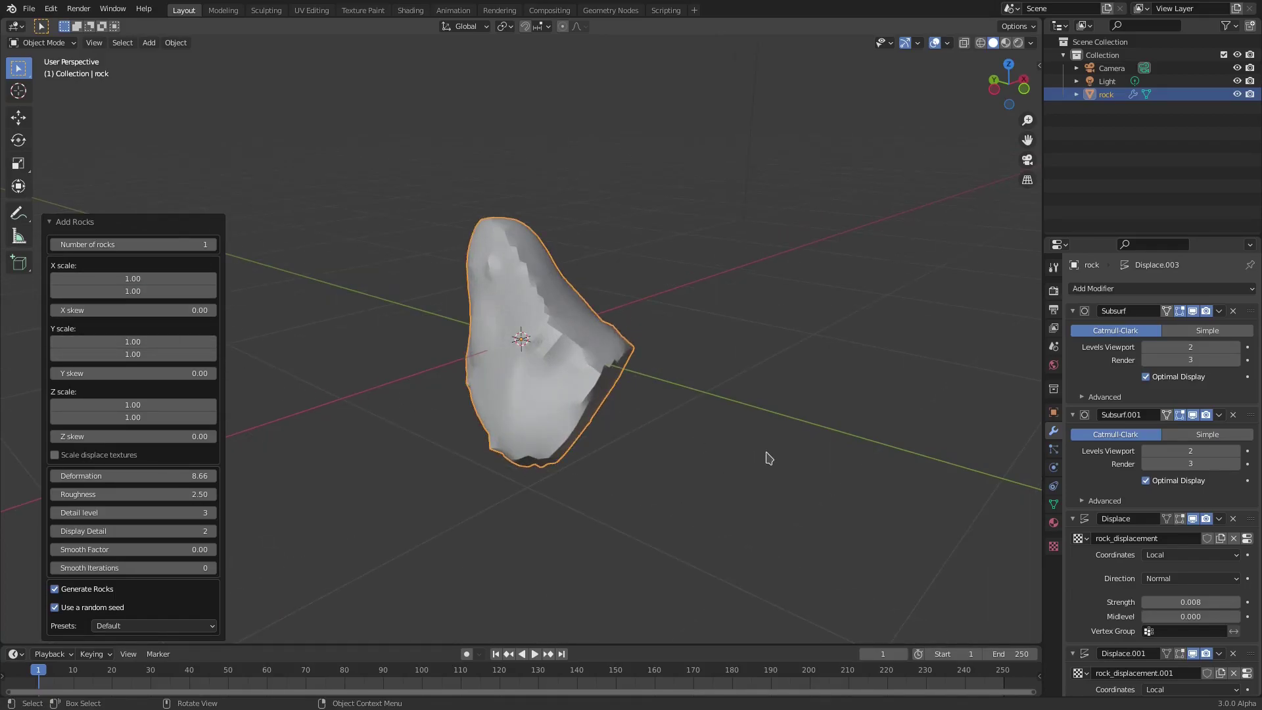
{"action": "middle_click_drag", "start_coordinate": [769, 458], "coordinate": [884, 472]}
{"action": "middle_click_drag", "start_coordinate": [884, 471], "coordinate": [858, 465]}
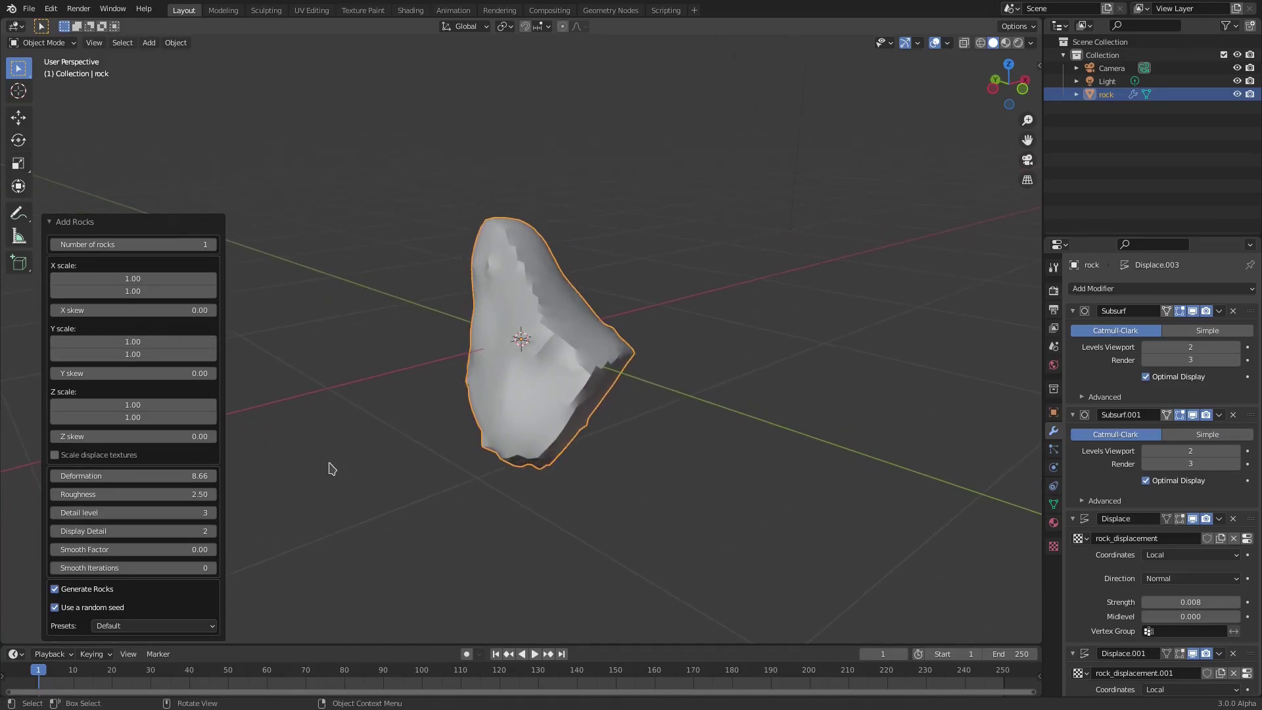
{"action": "mouse_move", "coordinate": [164, 495]}
{"action": "left_mouse_down"}
{"action": "mouse_move", "coordinate": [343, 504]}
{"action": "mouse_move", "coordinate": [83, 499]}
{"action": "mouse_move", "coordinate": [248, 502]}
{"action": "mouse_move", "coordinate": [158, 494]}
{"action": "mouse_move", "coordinate": [257, 489]}
{"action": "mouse_move", "coordinate": [155, 482]}
{"action": "left_mouse_up"}
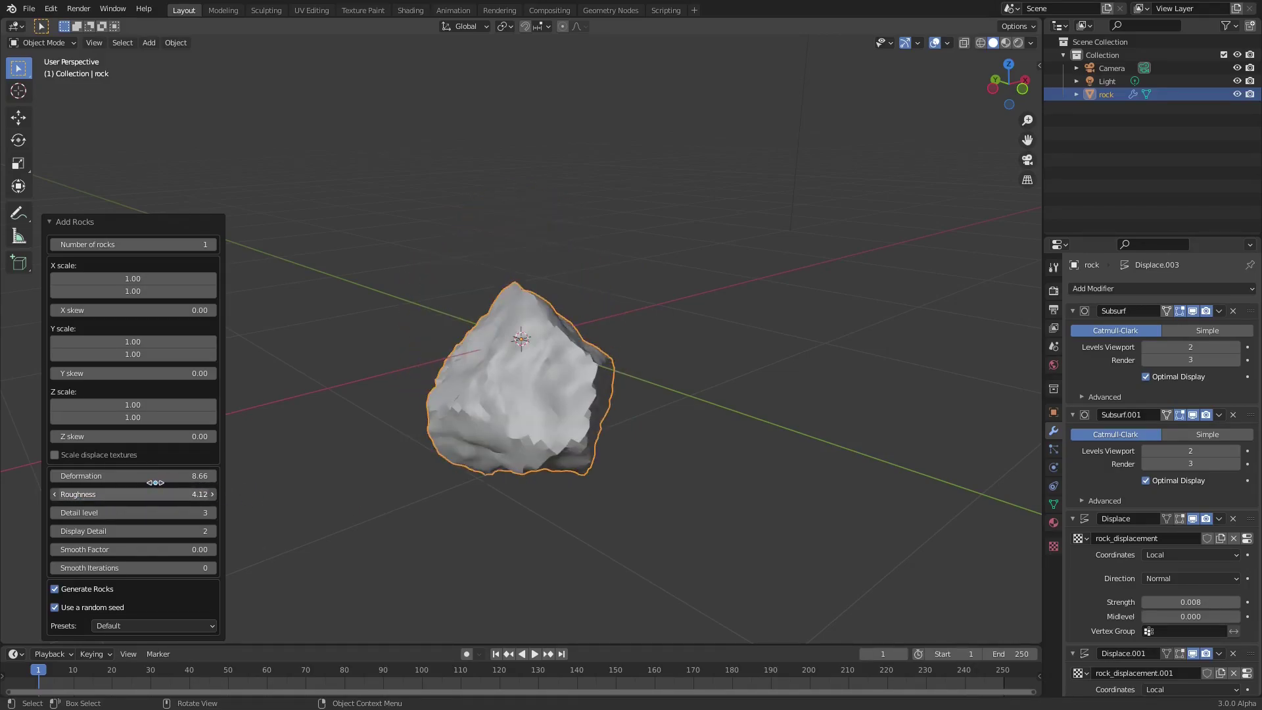
{"action": "middle_click_drag", "start_coordinate": [519, 500], "coordinate": [124, 156]}
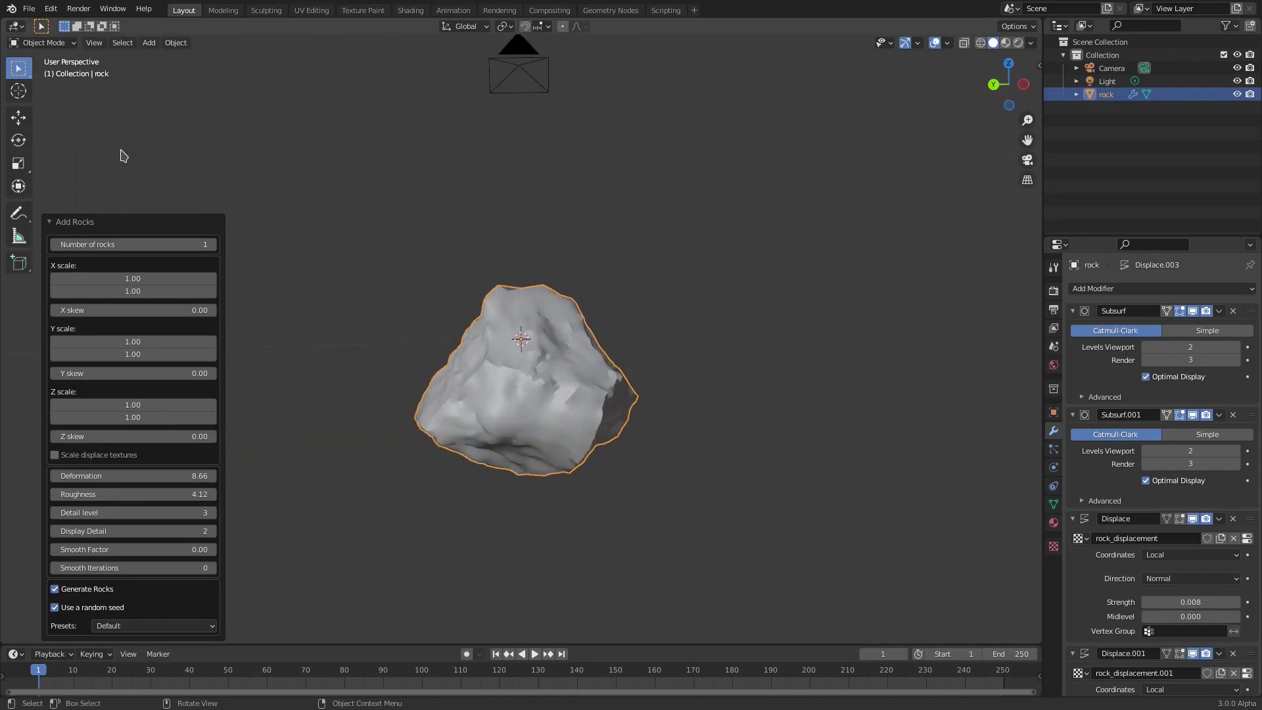
Step: Raise the rock's first Subsurf modifier to viewport level 3
{"action": "left_click", "coordinate": [177, 42]}
{"action": "left_click", "coordinate": [246, 304]}
{"action": "middle_click_drag", "start_coordinate": [245, 301], "coordinate": [745, 420]}
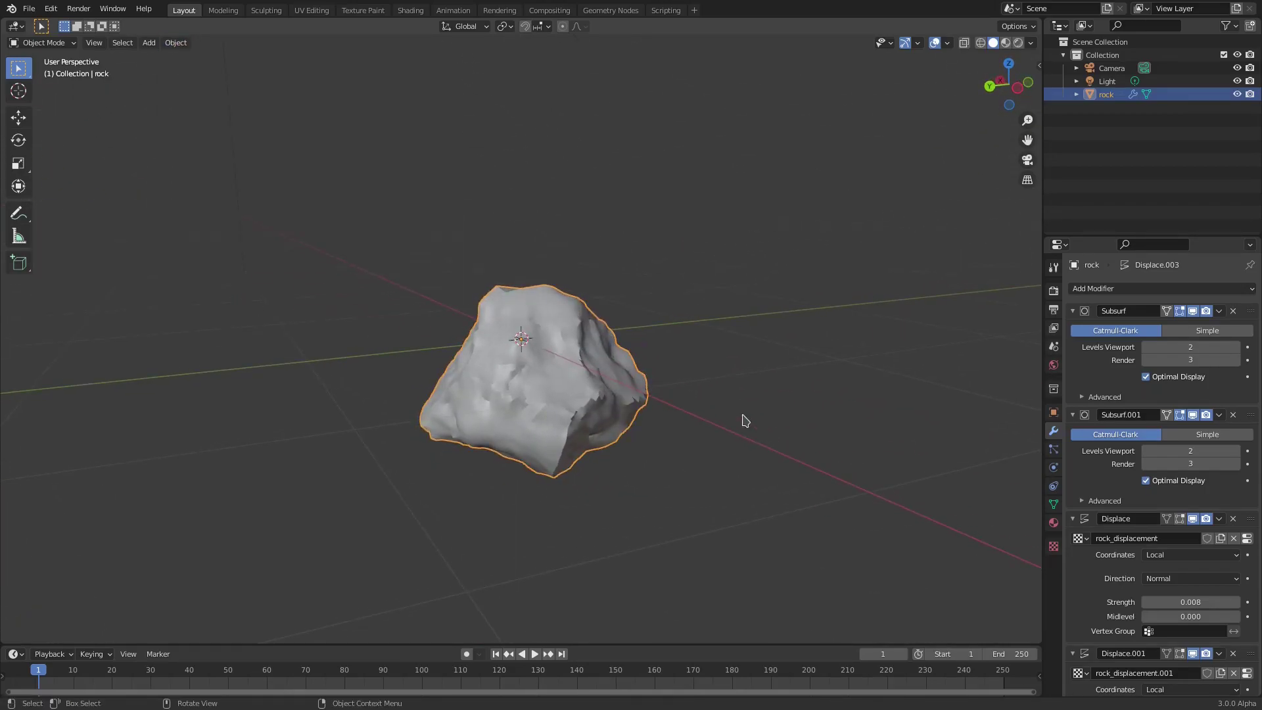
{"action": "left_click", "coordinate": [1235, 347]}
{"action": "middle_click_drag", "start_coordinate": [756, 395], "coordinate": [647, 434]}
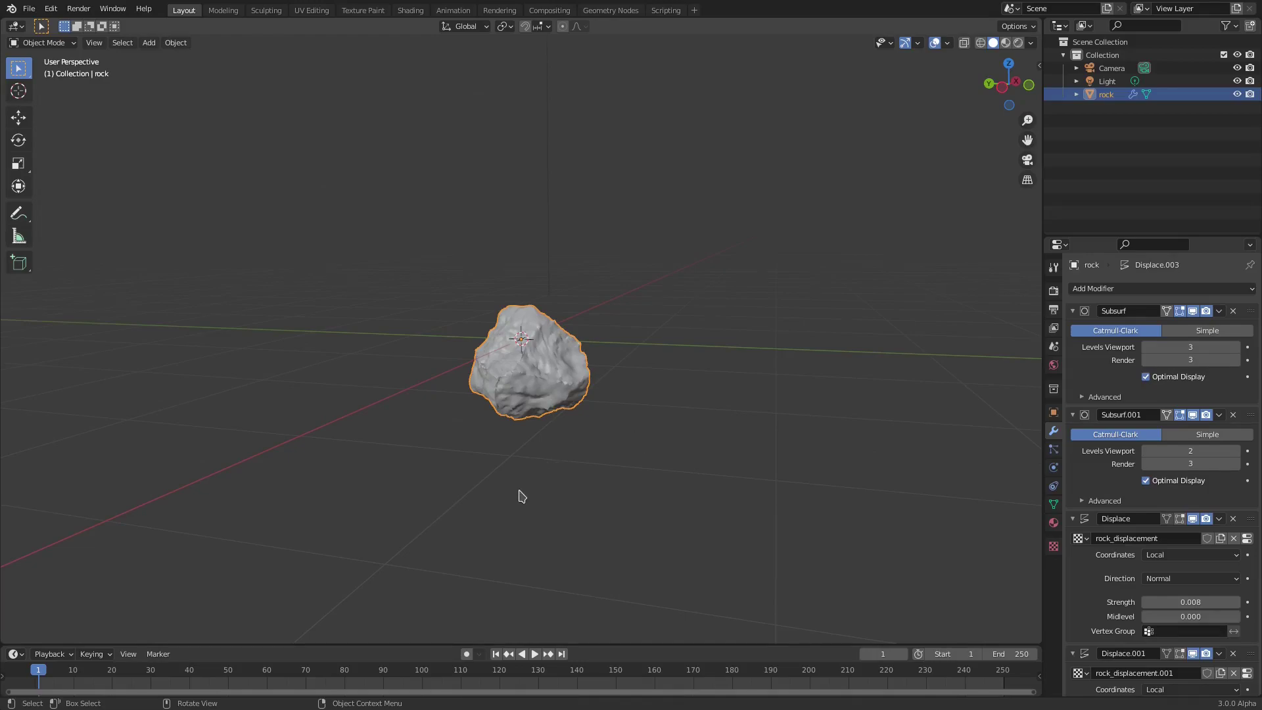
Step: Replace the rock with a 2 m Rhomb curve and return to Object Mode
{"action": "key", "text": "Delete"}
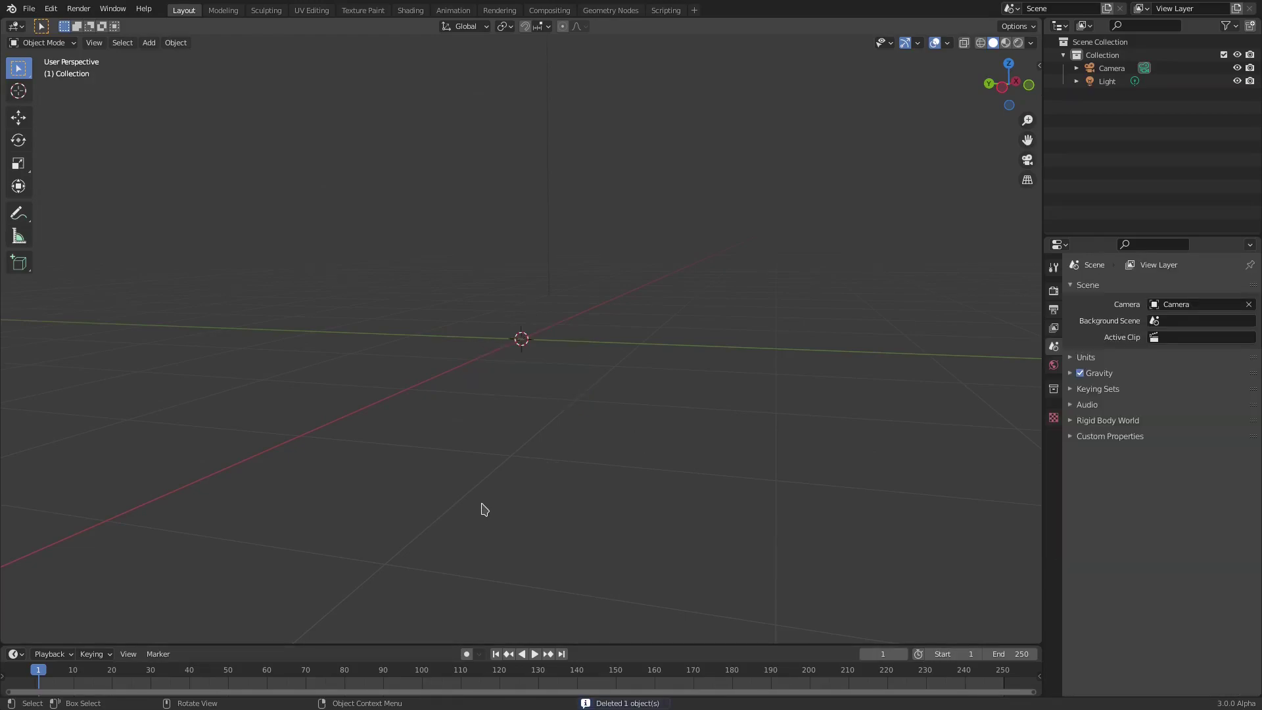
{"action": "key", "text": "shift+a"}
{"action": "mouse_move", "coordinate": [464, 468]}
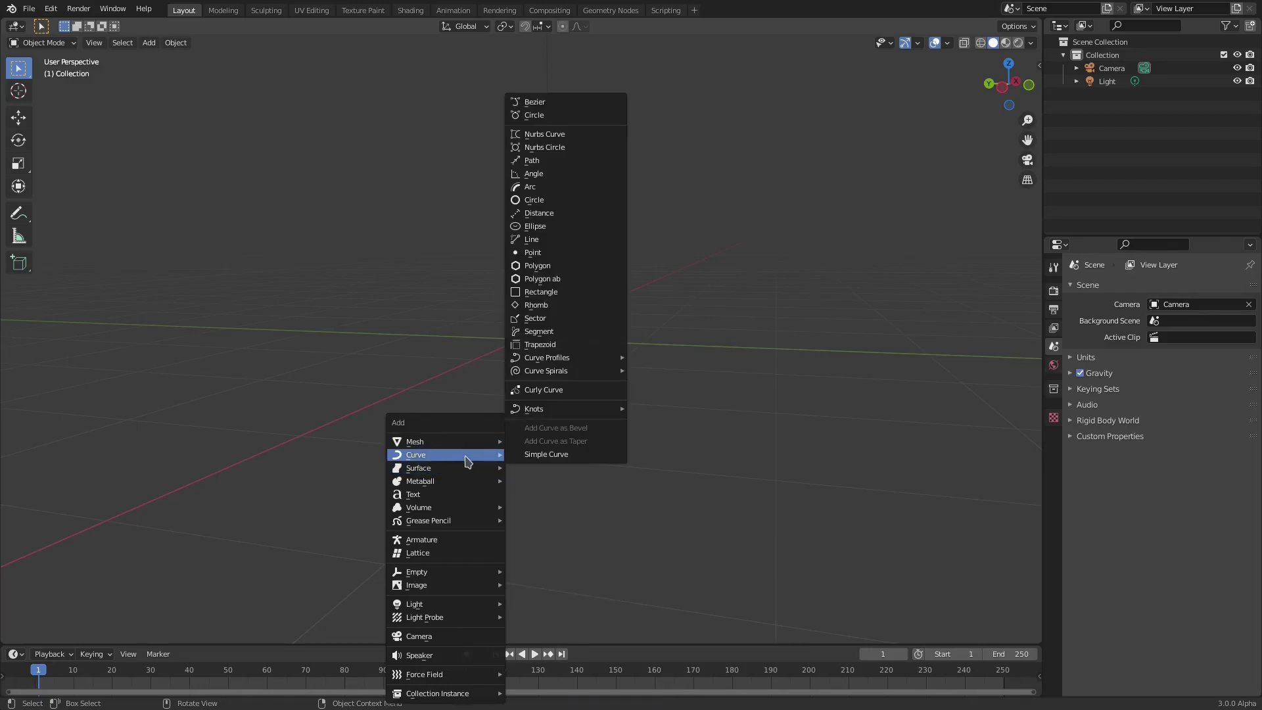
{"action": "left_click", "coordinate": [578, 306]}
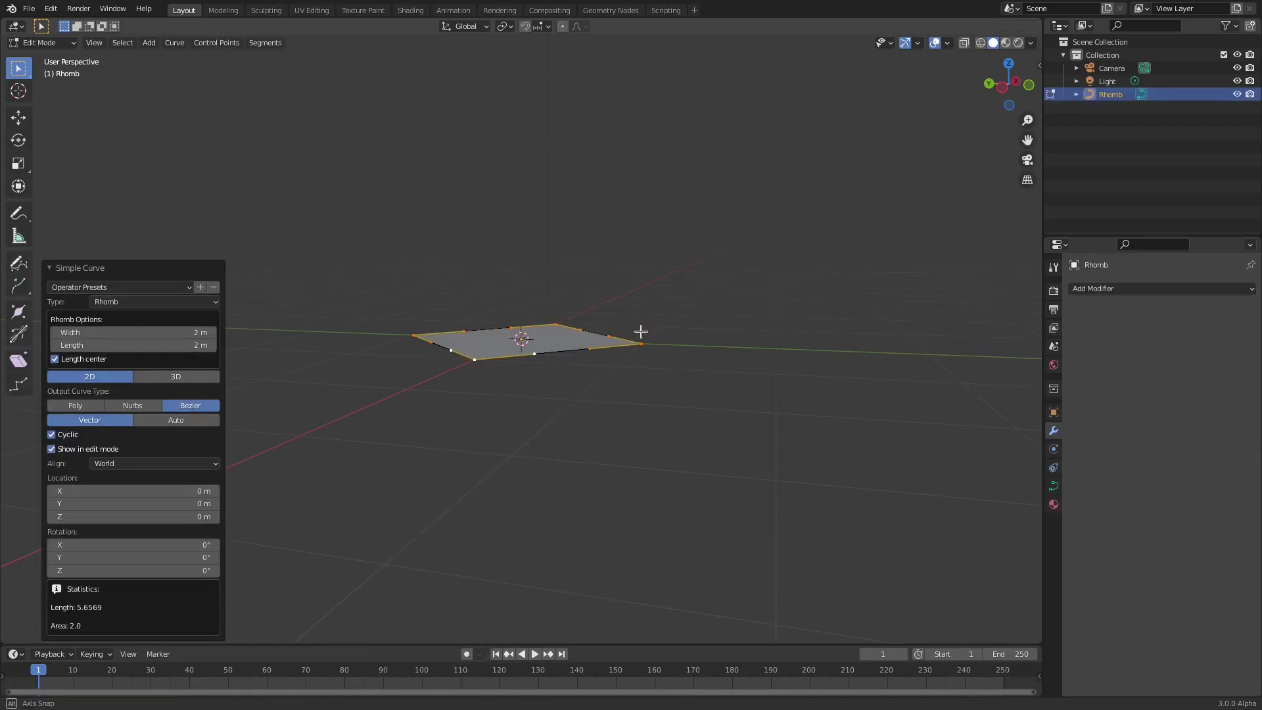
{"action": "middle_click_drag", "start_coordinate": [642, 329], "coordinate": [558, 355]}
{"action": "key", "text": "shift+a"}
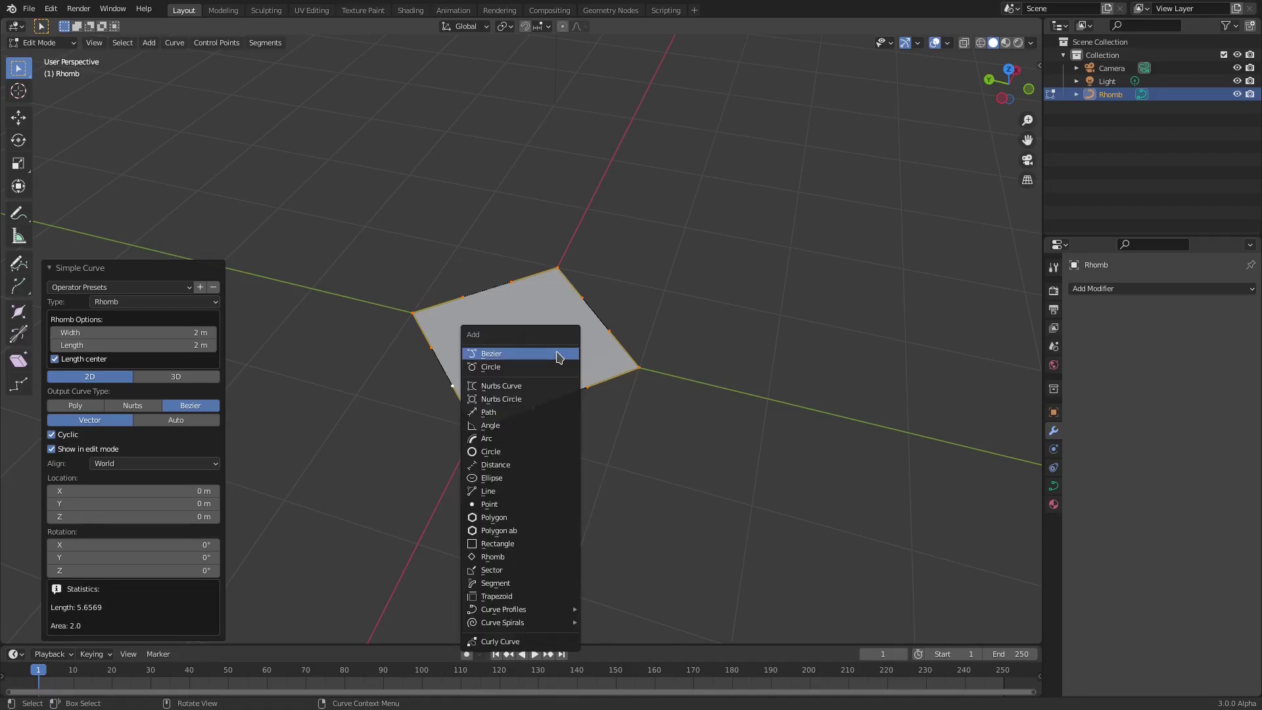
{"action": "left_click", "coordinate": [518, 438]}
{"action": "middle_click_drag", "start_coordinate": [519, 434], "coordinate": [599, 340]}
{"action": "key", "text": "Tab"}
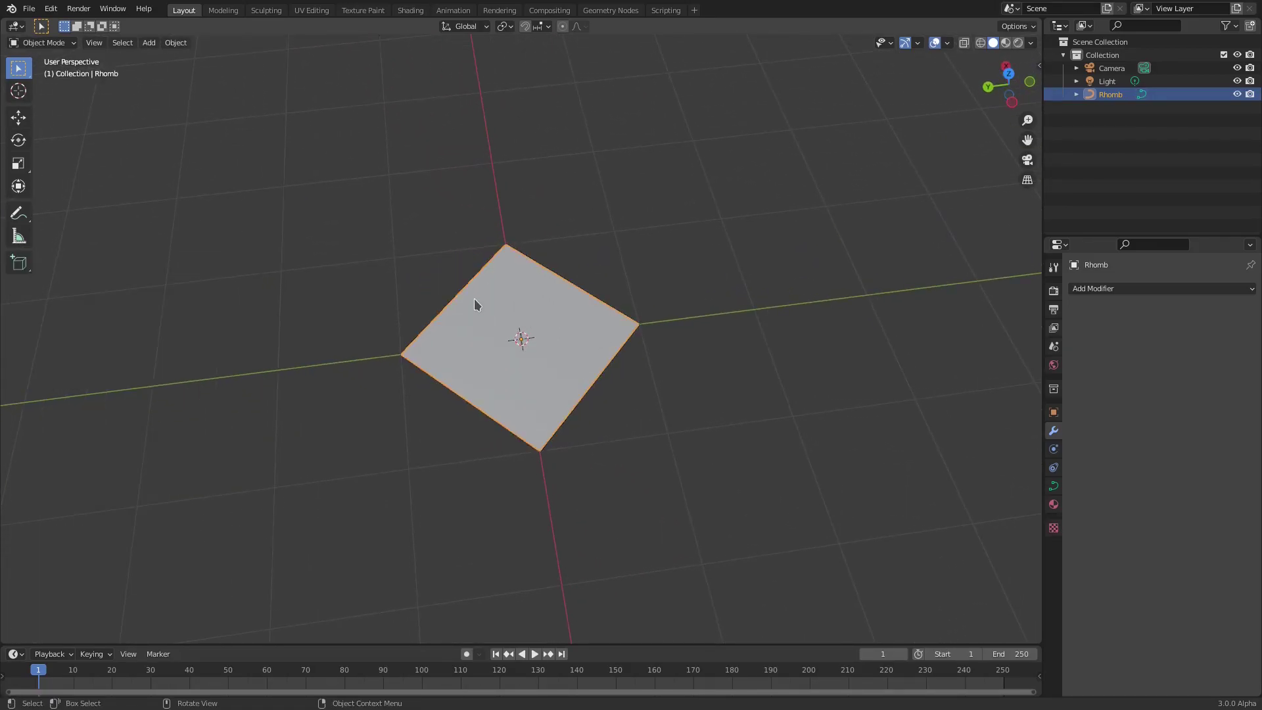
Step: Replace the rhomb with a Torus Knot + curve (2 x 3)
{"action": "key", "text": "Delete"}
{"action": "key", "text": "shift+a"}
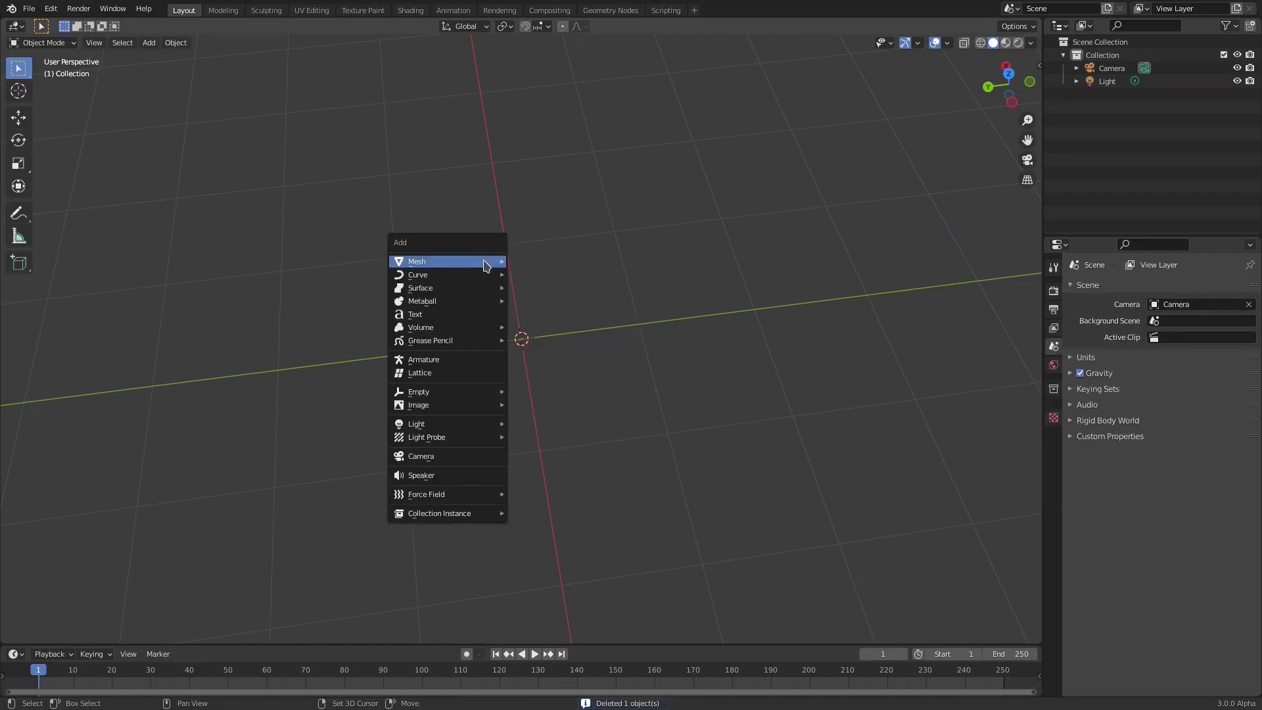
{"action": "mouse_move", "coordinate": [486, 275]}
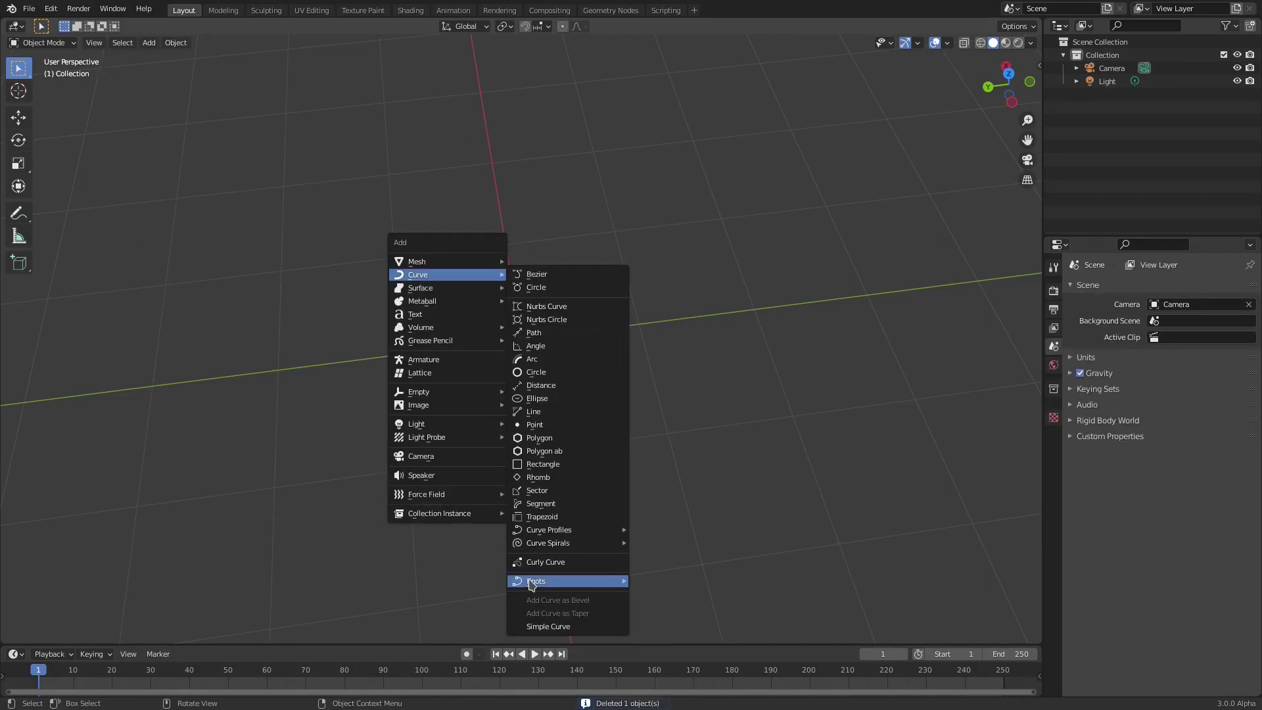
{"action": "mouse_move", "coordinate": [536, 582]}
{"action": "left_click", "coordinate": [665, 579]}
{"action": "middle_click_drag", "start_coordinate": [602, 365], "coordinate": [578, 326]}
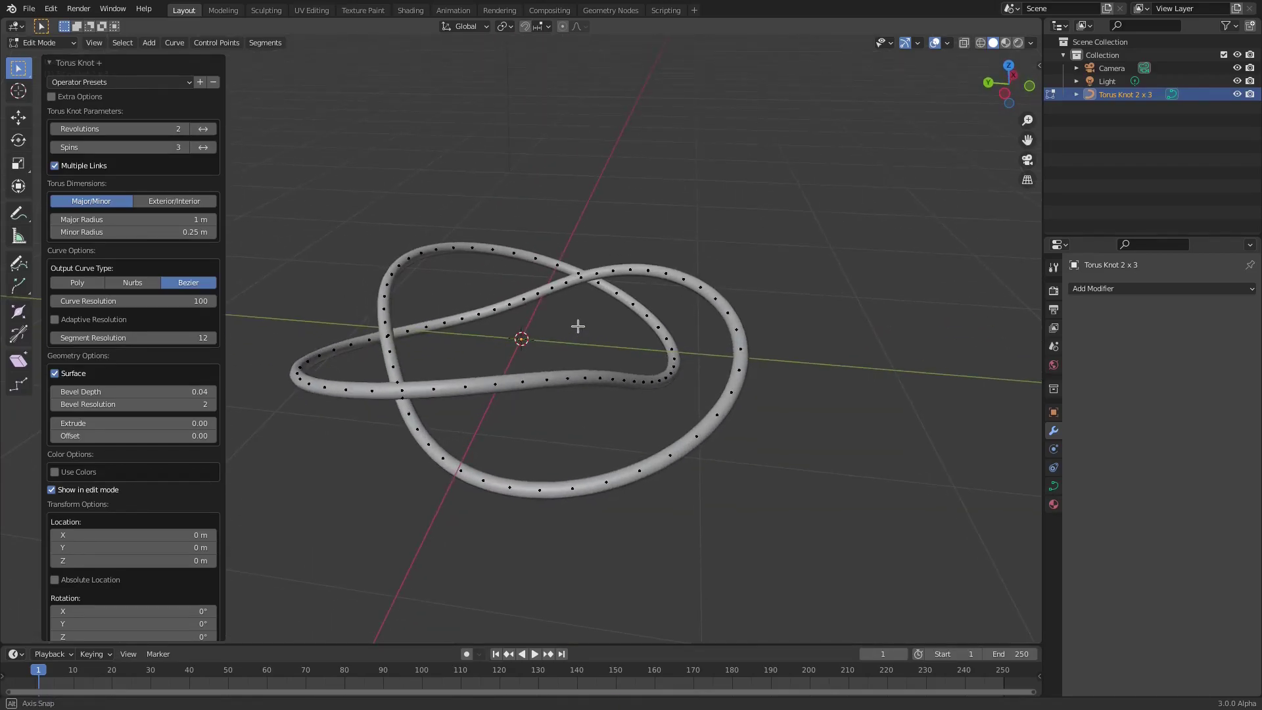
Step: Try selecting and moving upper-loop control points, cancelling each attempt
{"action": "left_click", "coordinate": [385, 342]}
{"action": "middle_click_drag", "start_coordinate": [444, 271], "coordinate": [448, 282]}
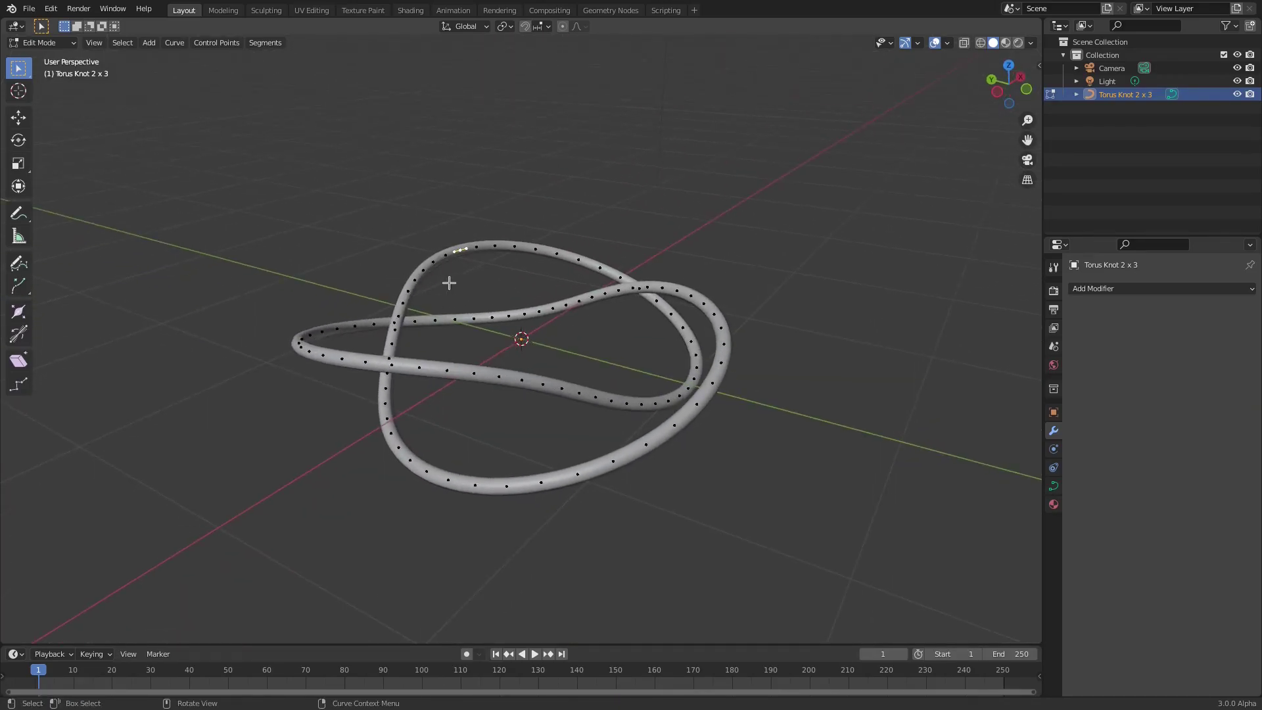
{"action": "key", "text": "g"}
{"action": "key", "text": "Escape"}
{"action": "left_click", "coordinate": [575, 263]}
{"action": "key", "text": "g"}
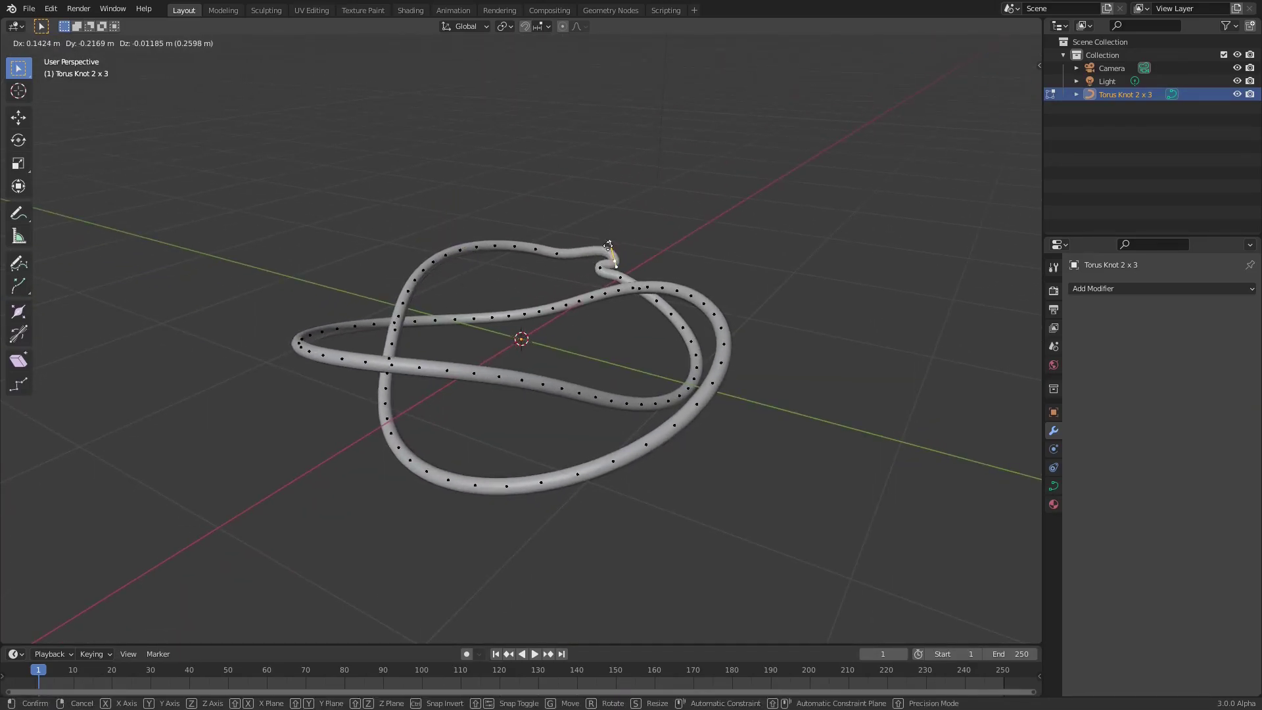
{"action": "key", "text": "Escape"}
{"action": "key", "text": "g"}
{"action": "key", "text": "Escape"}
{"action": "key", "text": "a"}
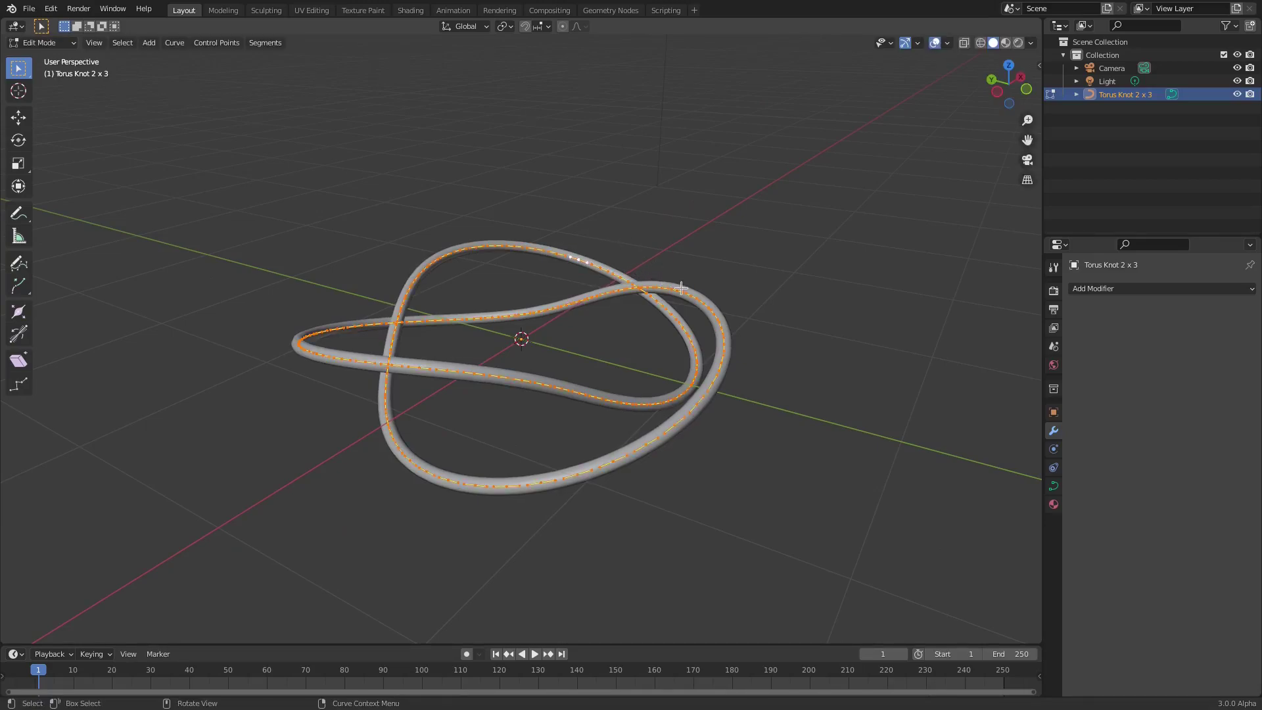
{"action": "key", "text": "f"}
Step: Pull a stretch of the knot's upper-loop points outward into a kink
{"action": "left_click", "coordinate": [603, 264]}
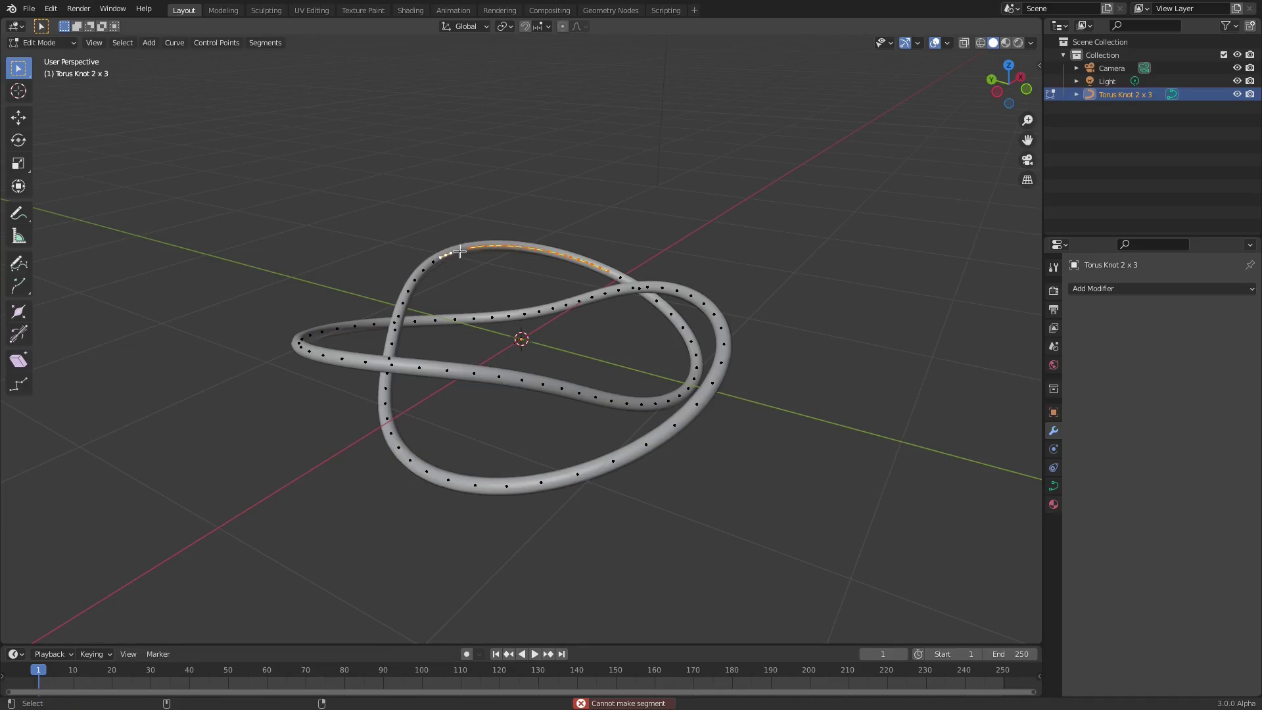
{"action": "key", "text": "g"}
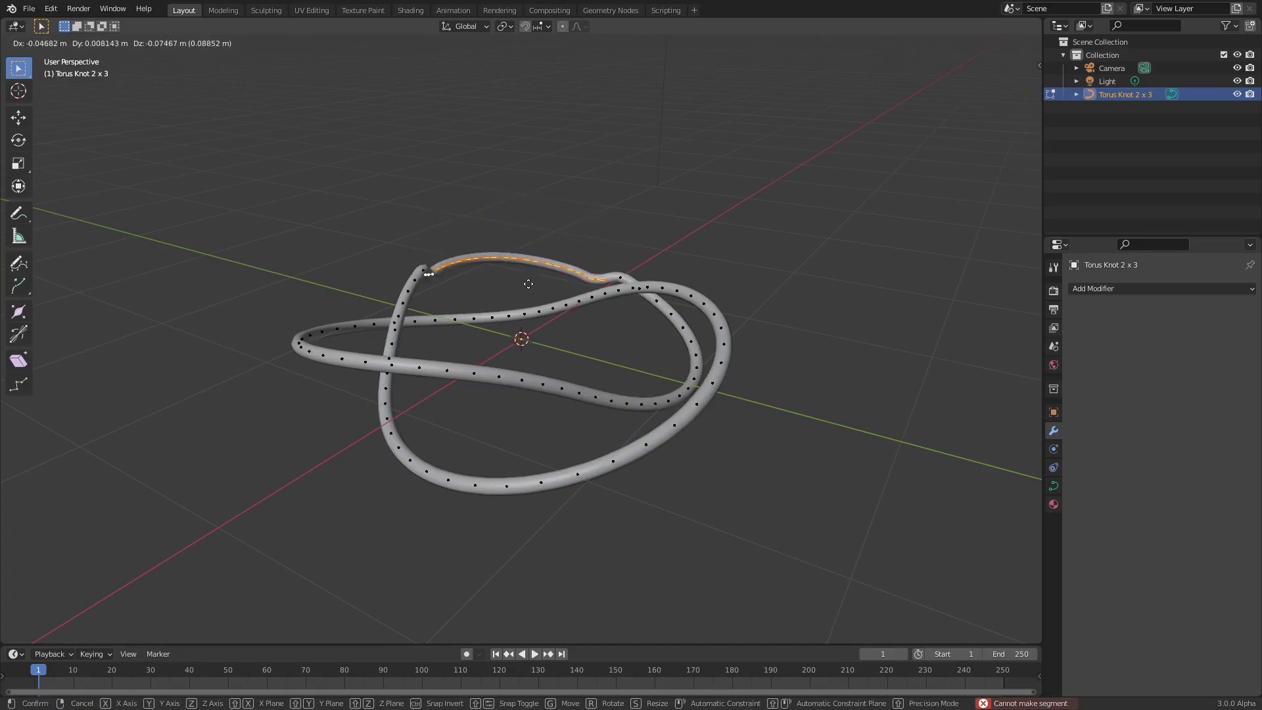
{"action": "left_click", "coordinate": [543, 291]}
{"action": "middle_click_drag", "start_coordinate": [543, 291], "coordinate": [809, 321]}
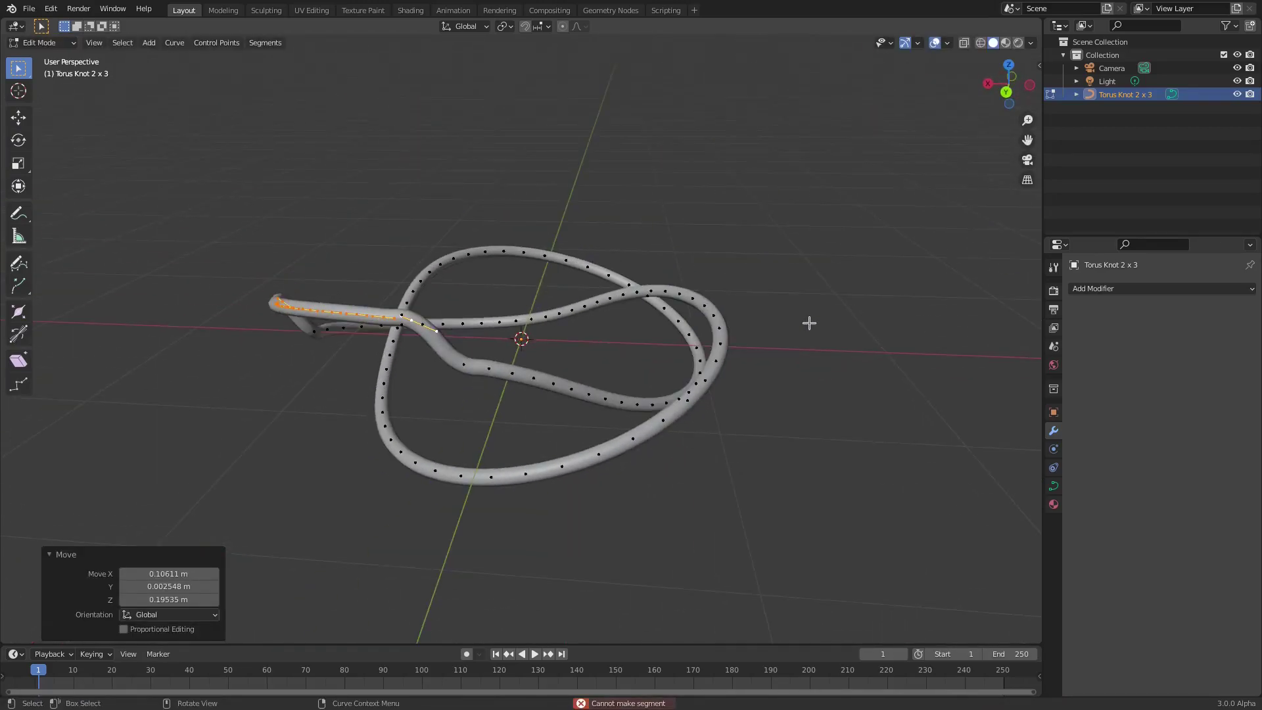
{"action": "key", "text": "Tab"}
{"action": "middle_click_drag", "start_coordinate": [572, 329], "coordinate": [927, 330]}
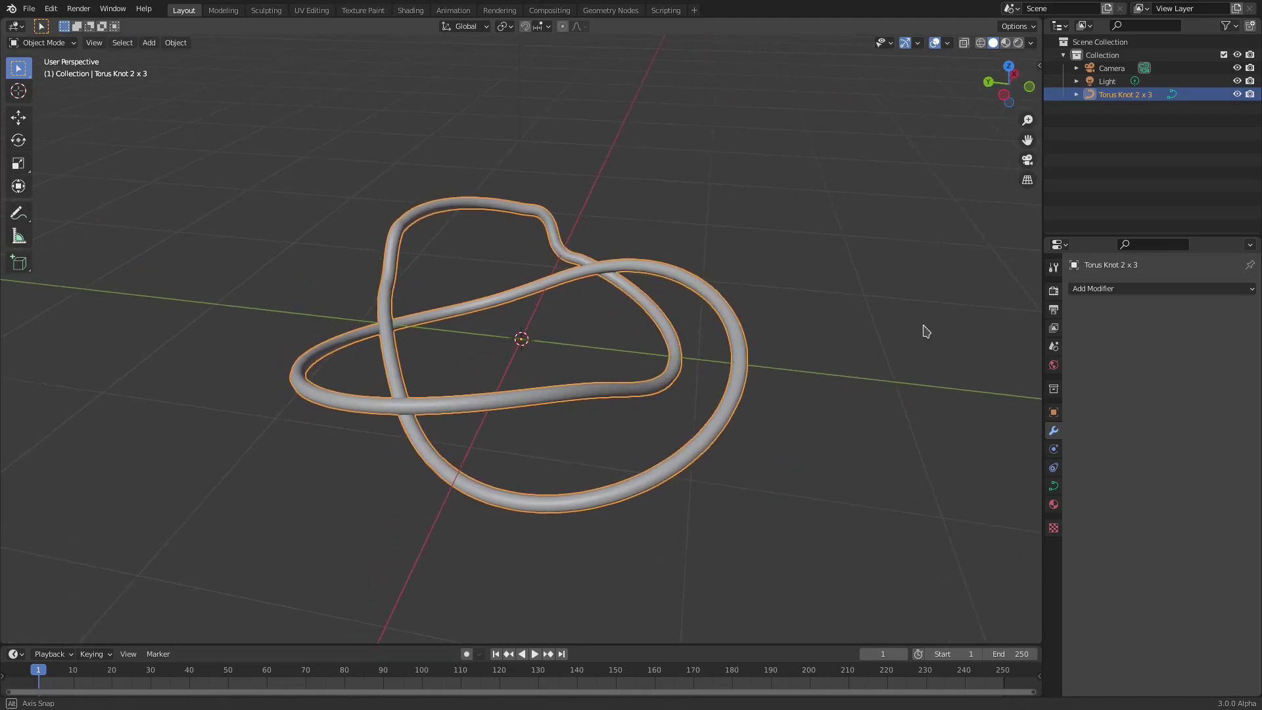